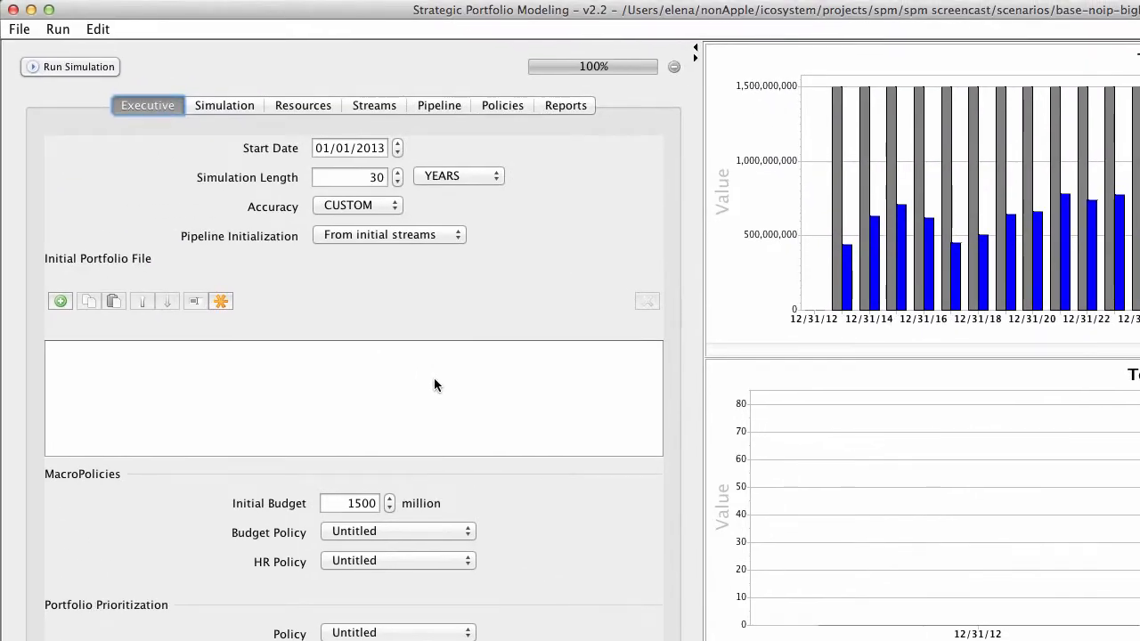
Step: Set the initial budget to 500 million and run the simulation
left_click(352, 504)
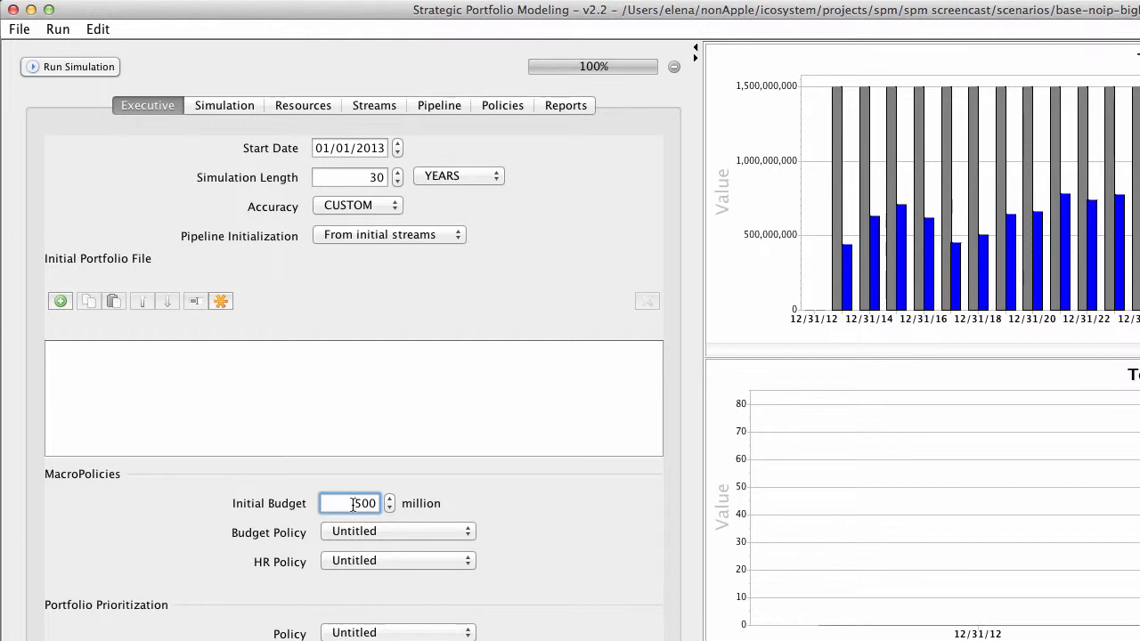
left_click(93, 68)
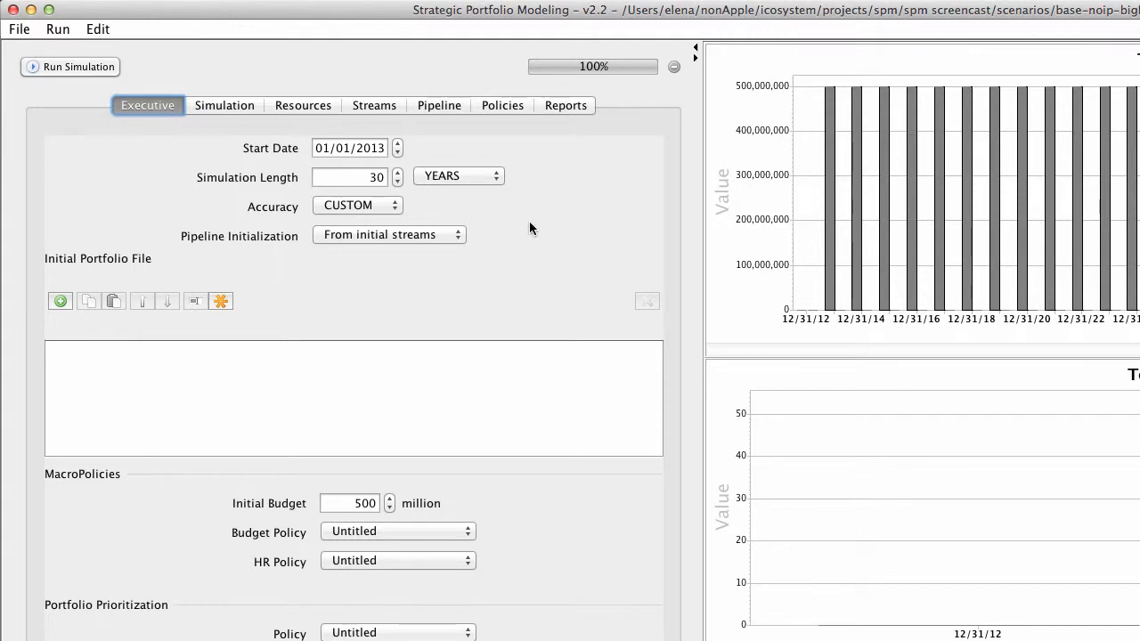
Step: Enable the 'Unresourced assets - by phase' report, rerun the simulation and inspect the resulting chart
left_click(566, 108)
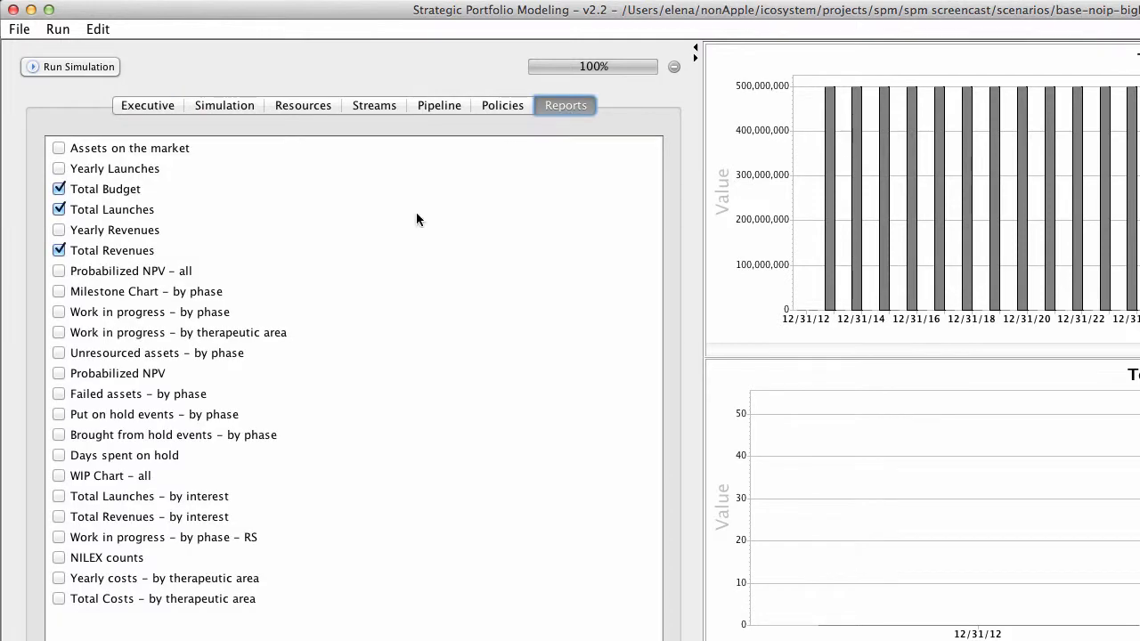
left_click(218, 353)
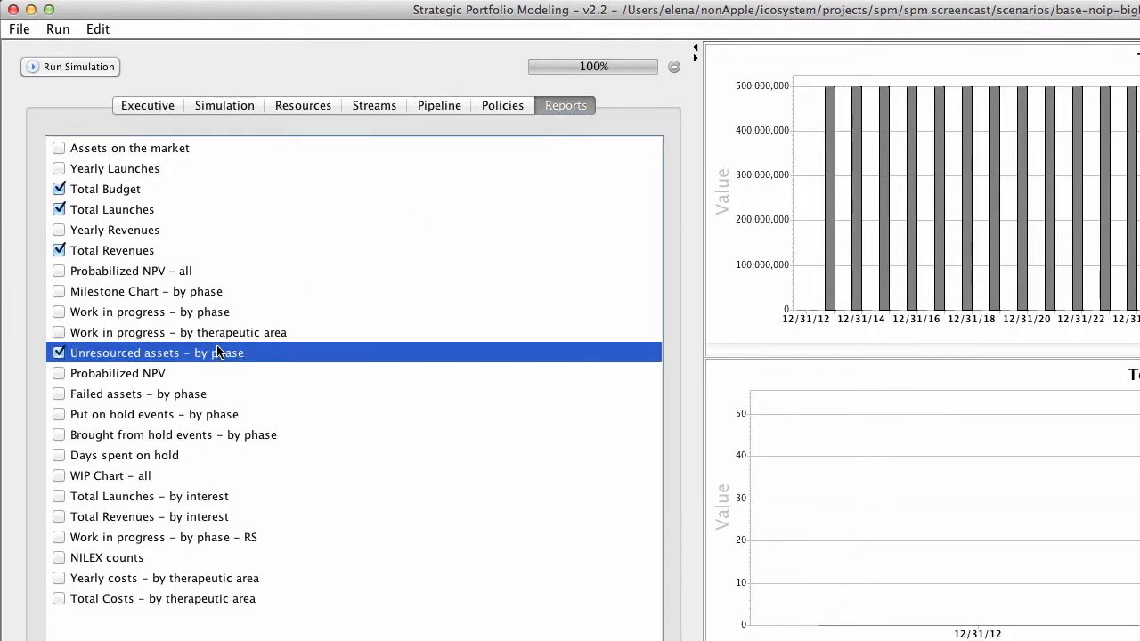
left_click(82, 67)
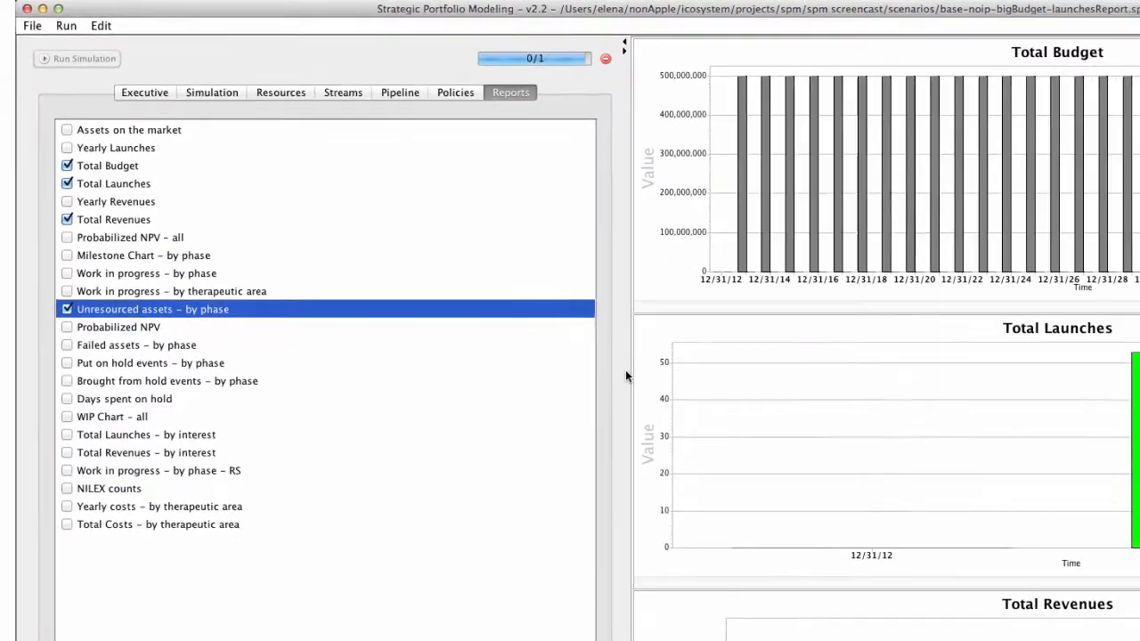
scroll(673, 445, "down", 5)
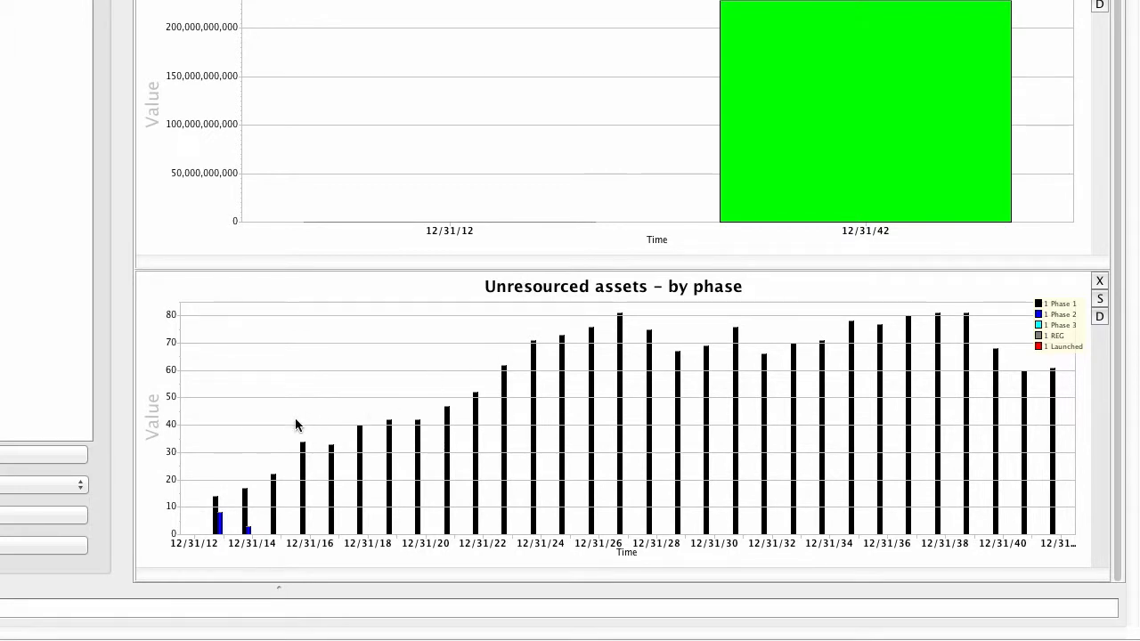
left_click_drag(285, 419, 175, 579)
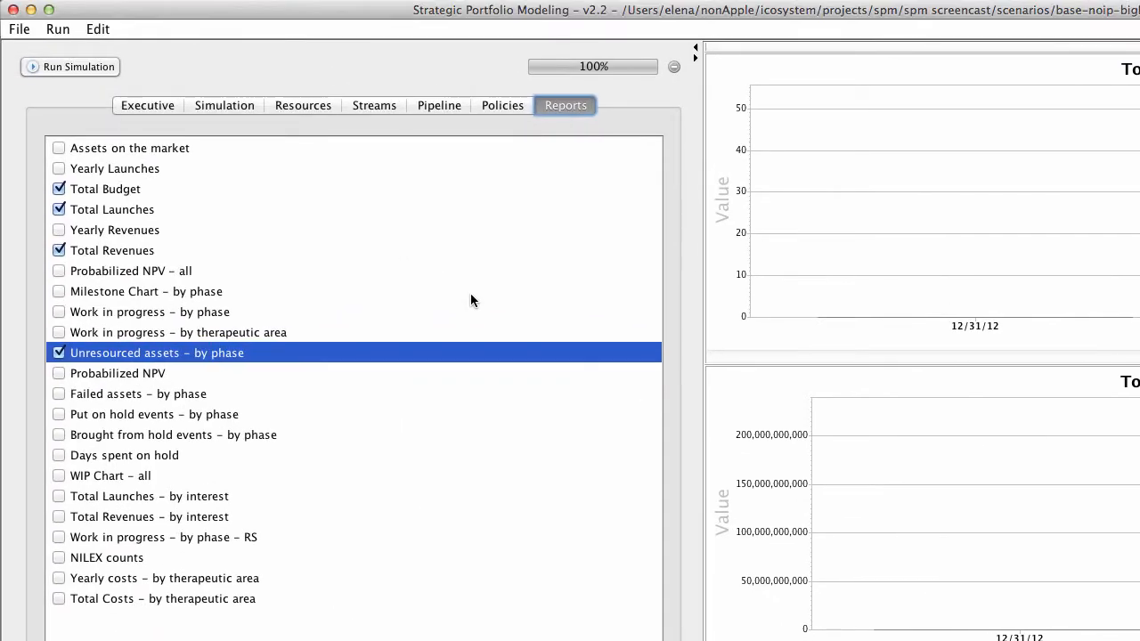
Step: Open the Prioritization policy settings and examine the Portfolio Balance, Asset Value and Time to Launch score weights
left_click(490, 105)
left_click(478, 147)
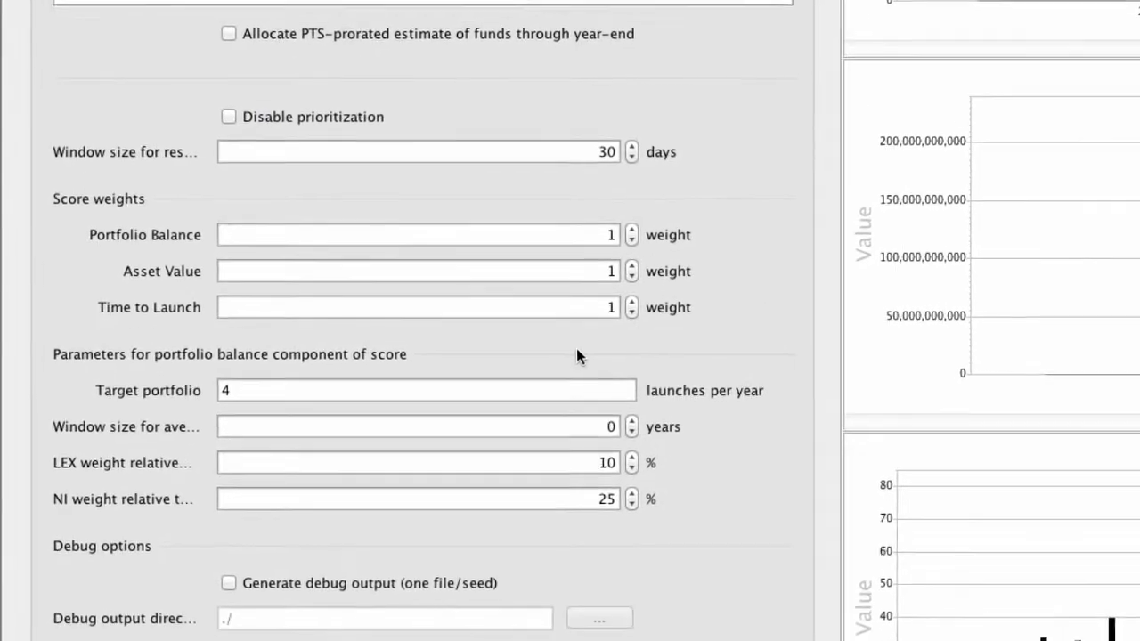
left_click(511, 304)
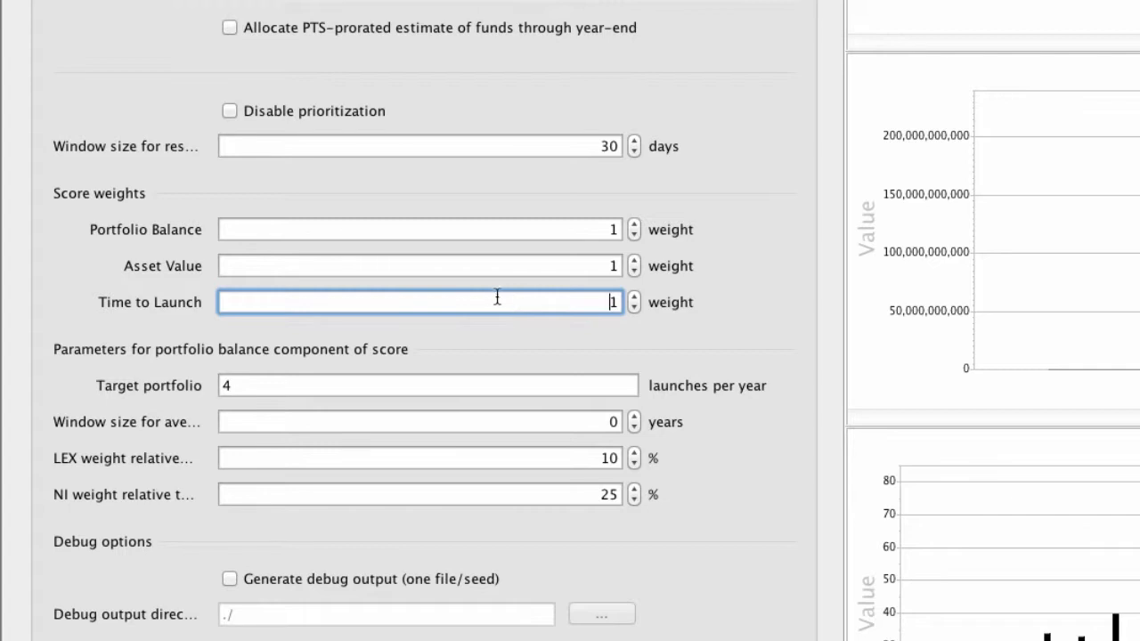
left_click(493, 265)
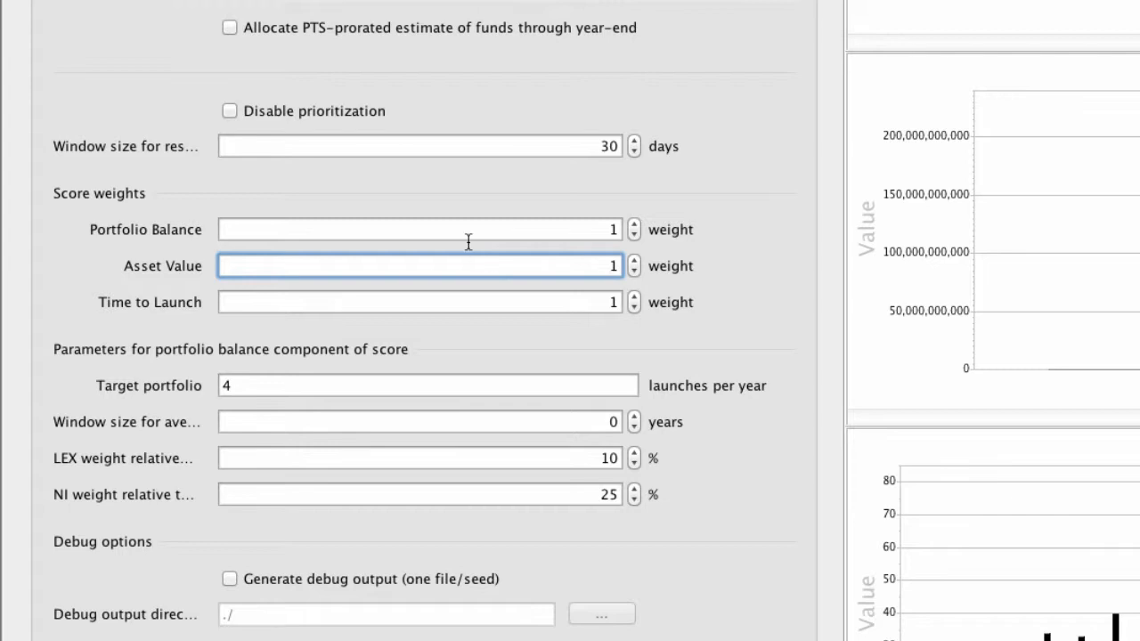
left_click(469, 240)
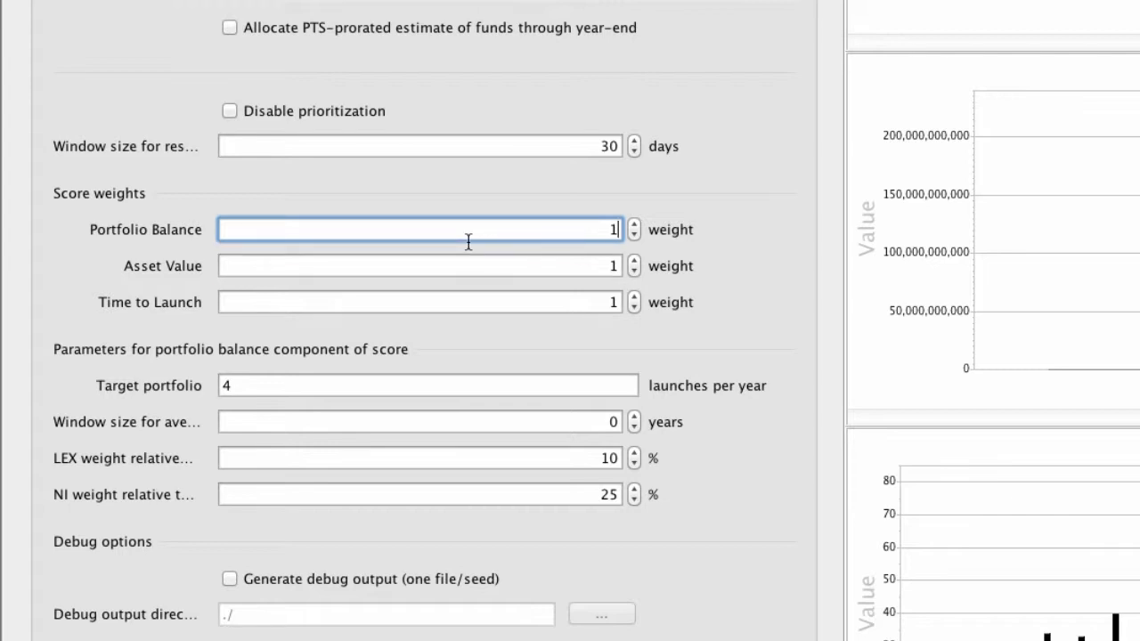
scroll(468, 240, "up", 5)
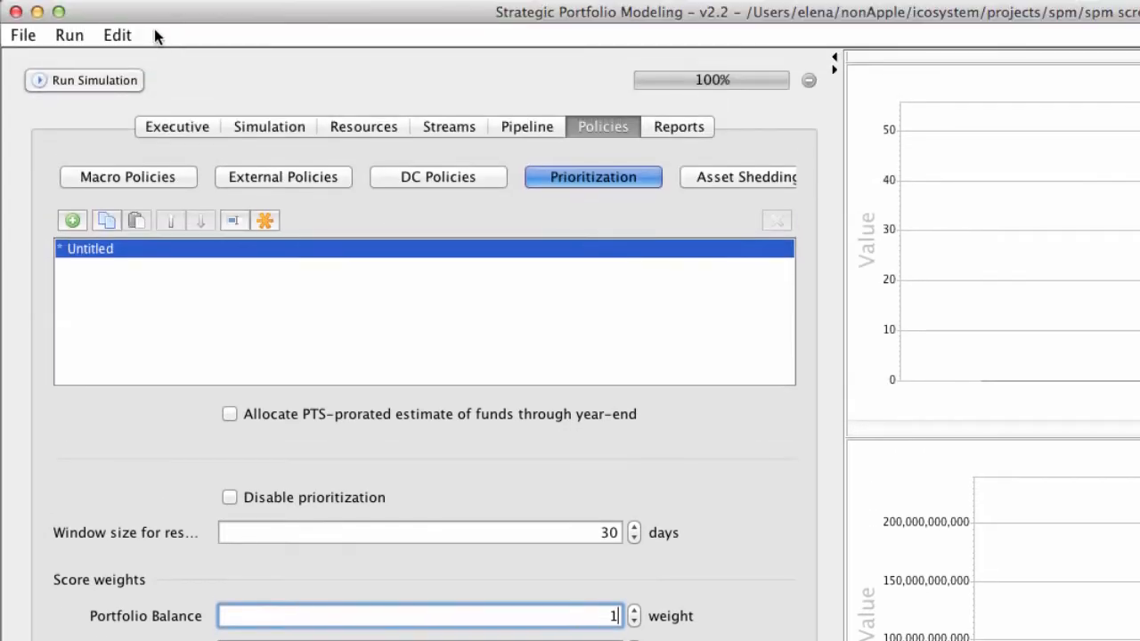
left_click(119, 35)
left_click(136, 68)
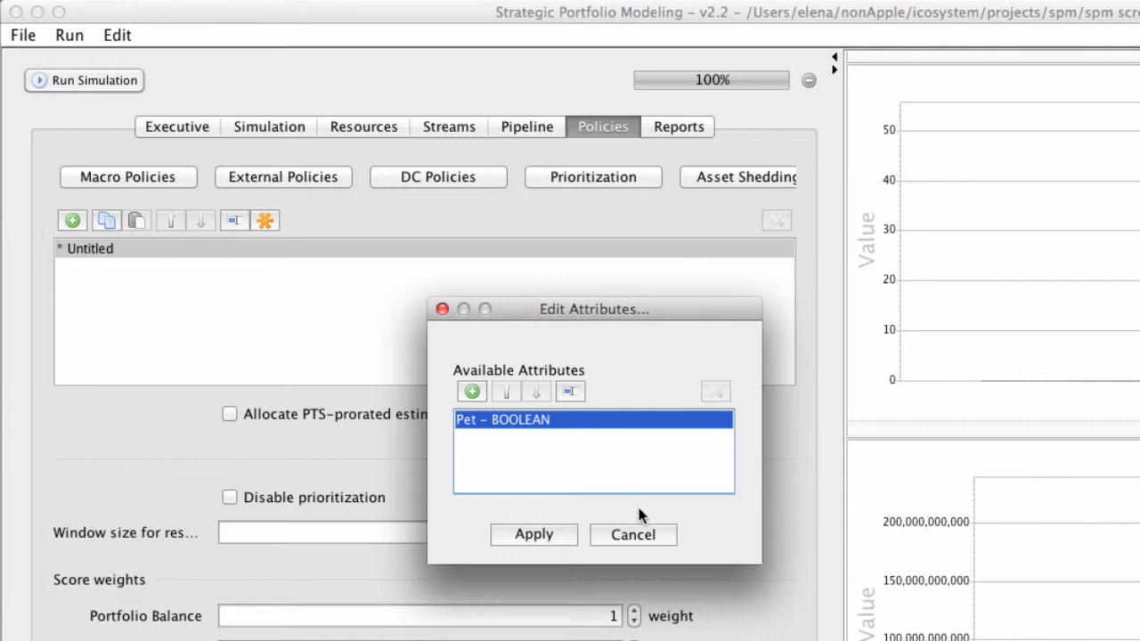
left_click(633, 534)
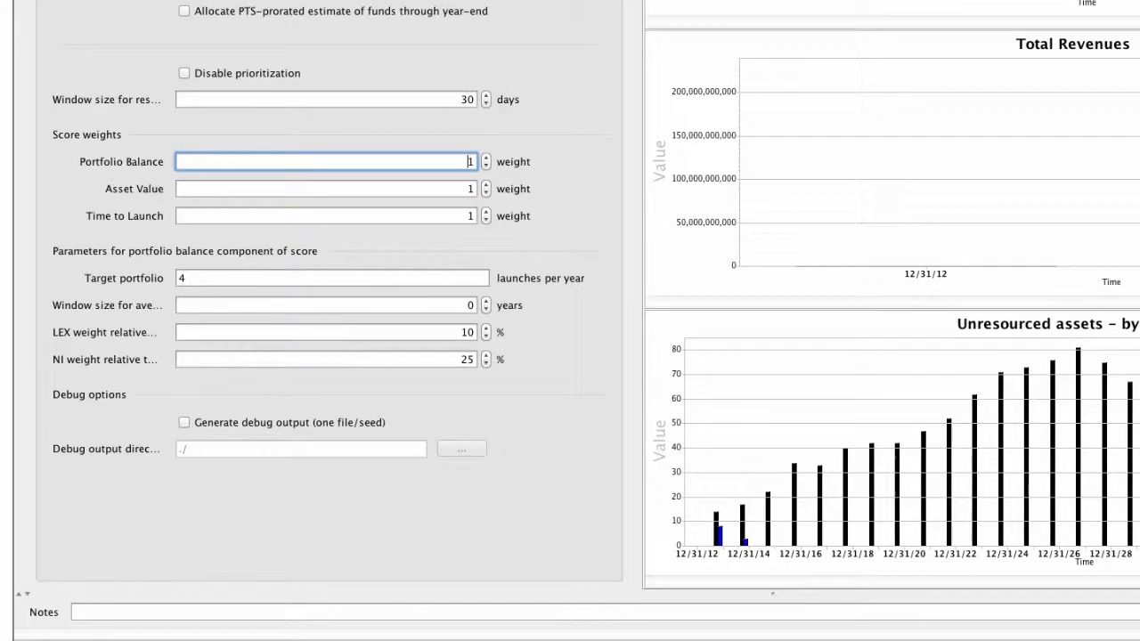
Step: Save the configuration as base-ip-smallBudget.spm in the scenarios folder
left_click(59, 17)
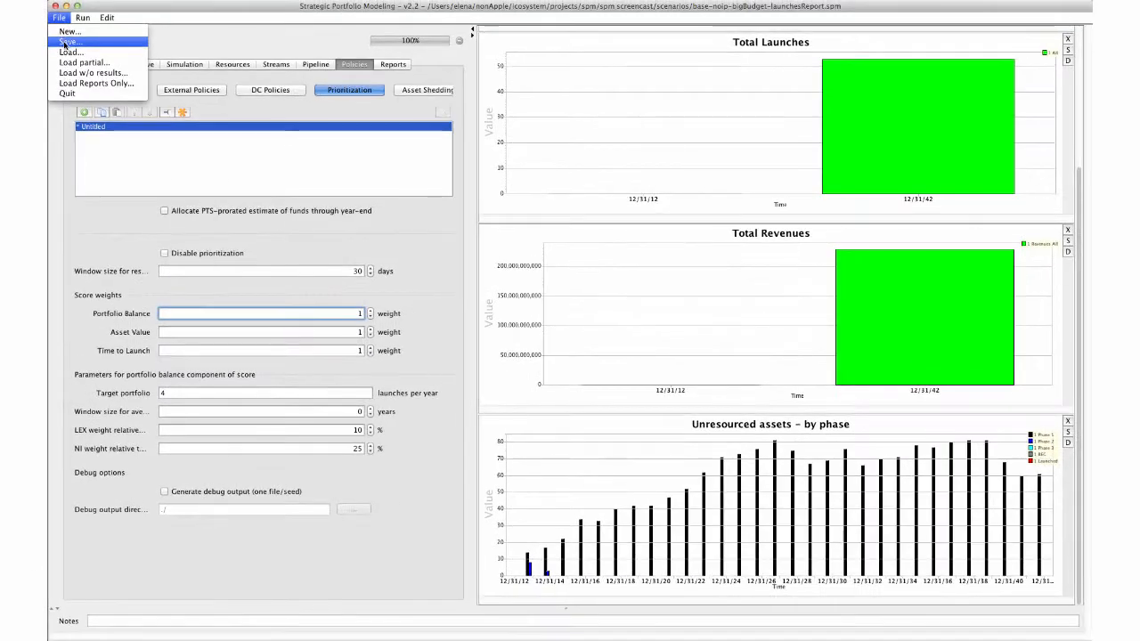
left_click(65, 43)
left_click(545, 137)
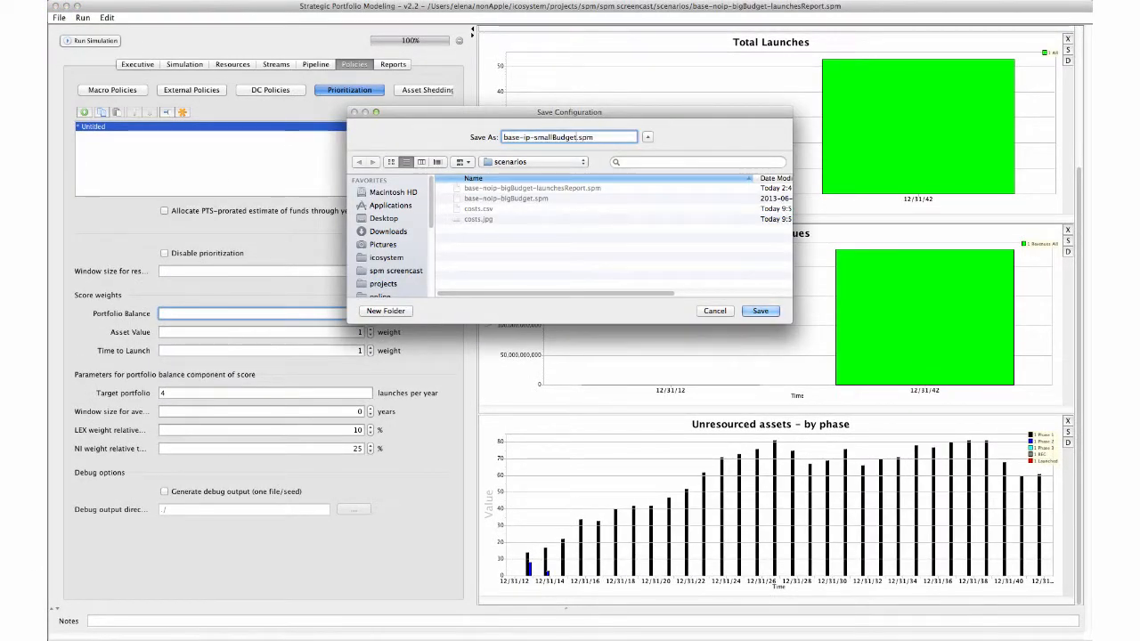
key("Return")
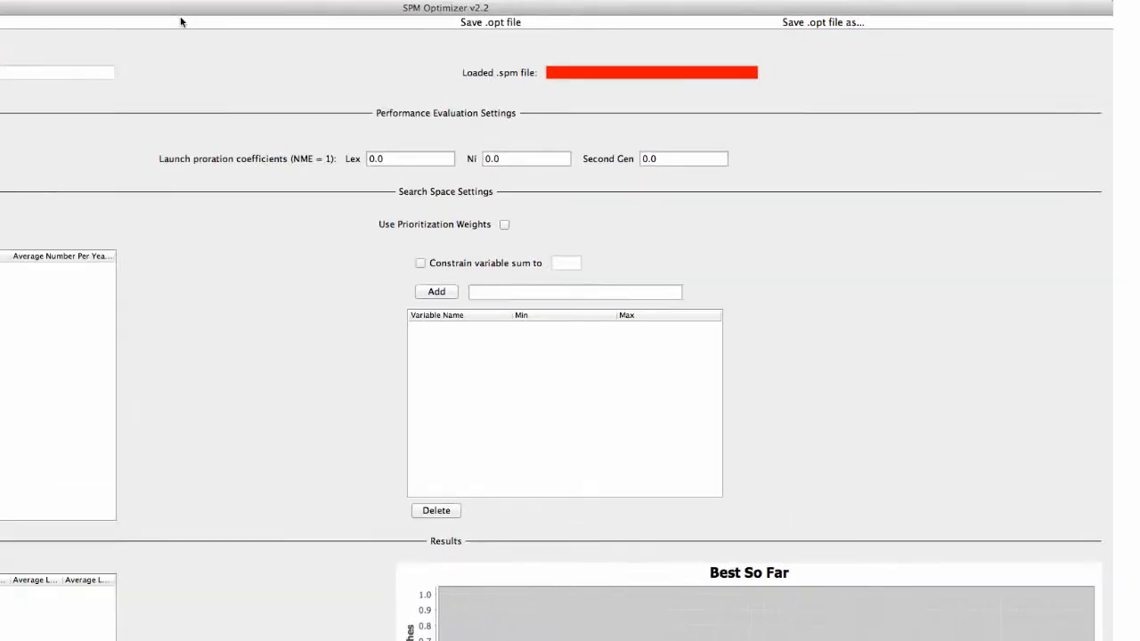
Step: Switch to SPM Optimizer and load base-ip-smallBudget.spm as the .spm file
left_click(364, 18)
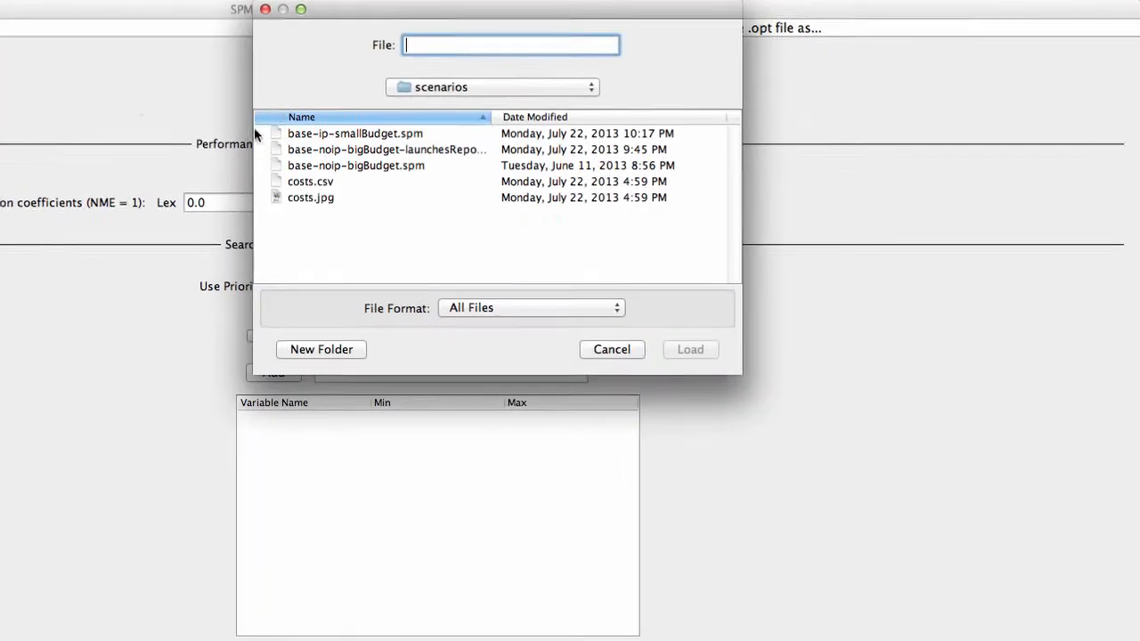
double_click(385, 140)
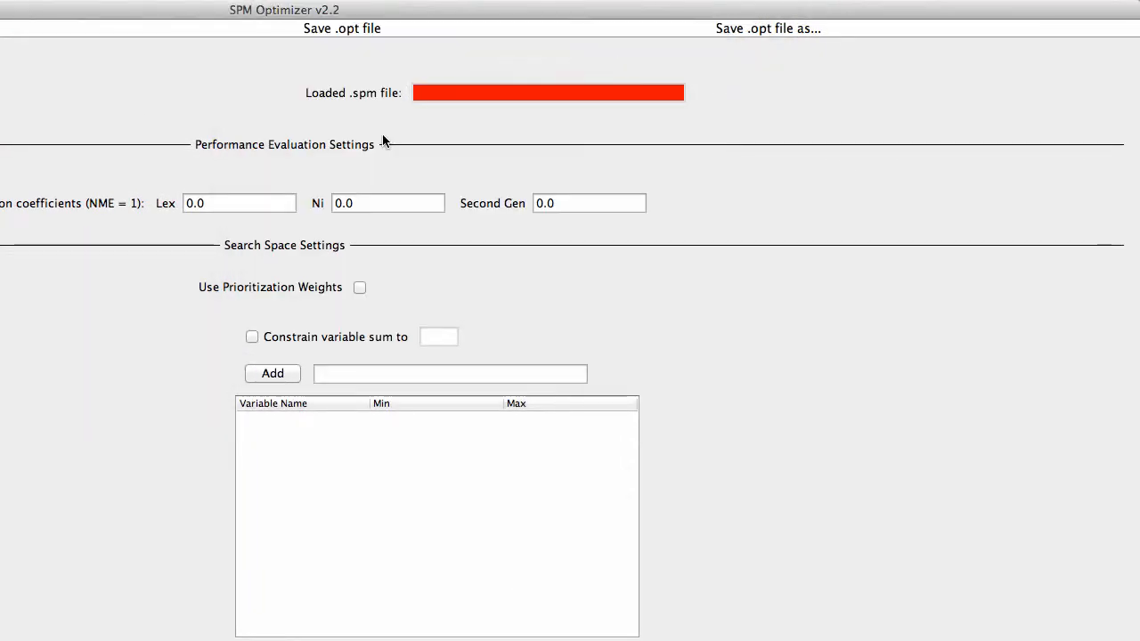
Step: Enable Use Prioritization Weights and start the optimization
left_click(360, 289)
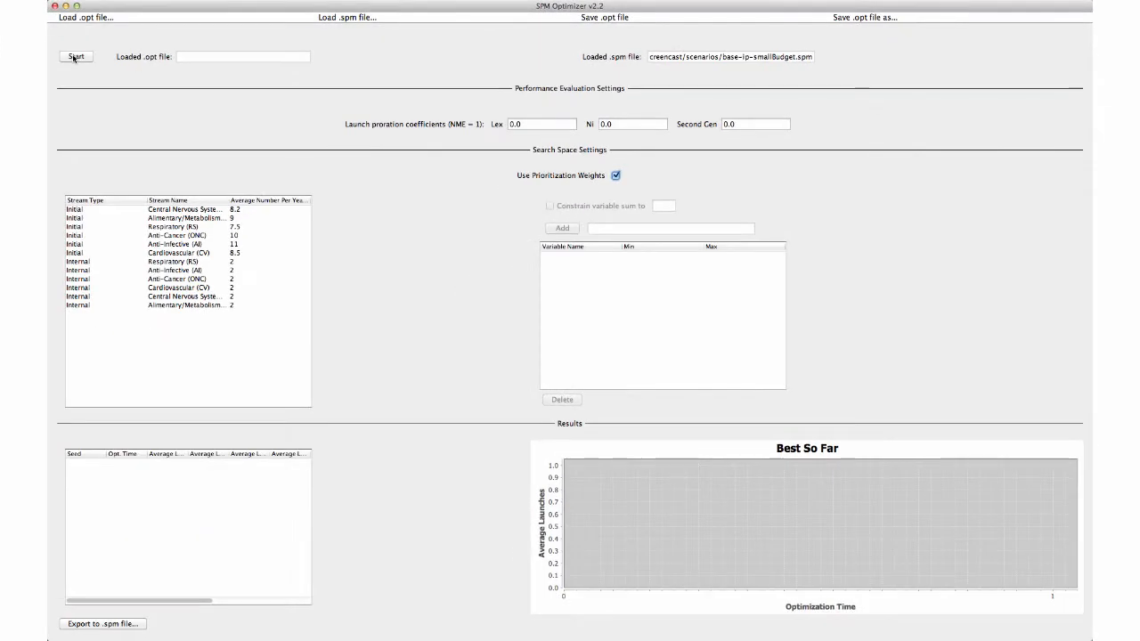
left_click(76, 56)
key("Return")
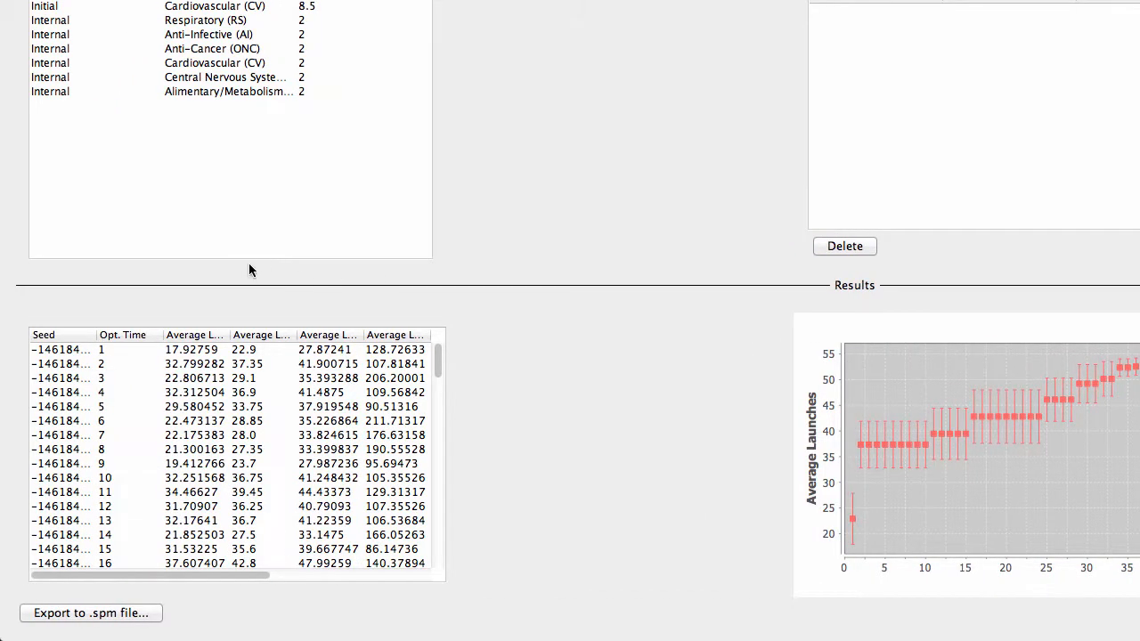
Step: Sort the results by the second Average column and select the best result row at the bottom
left_click(246, 337)
scroll(268, 400, "down", 15)
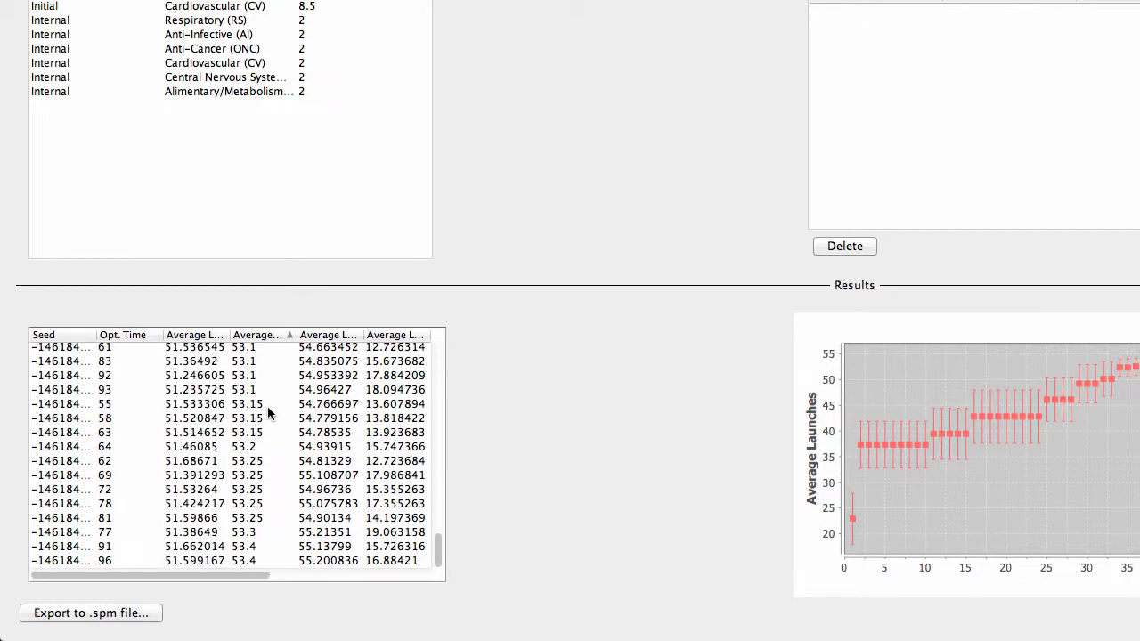
double_click(231, 559)
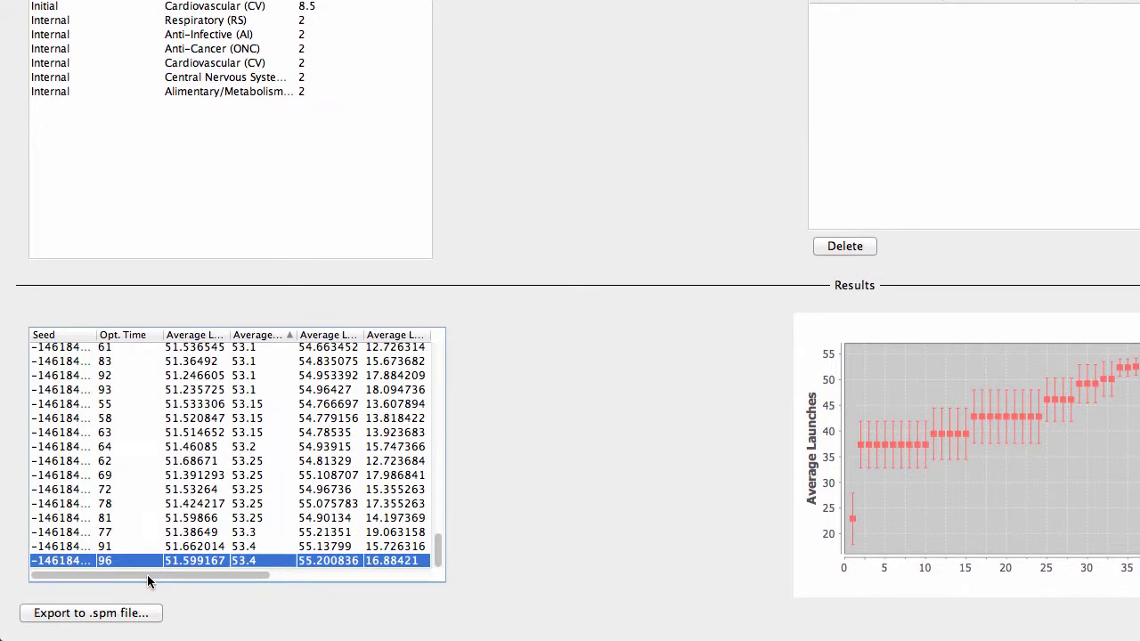
left_click_drag(147, 574, 307, 574)
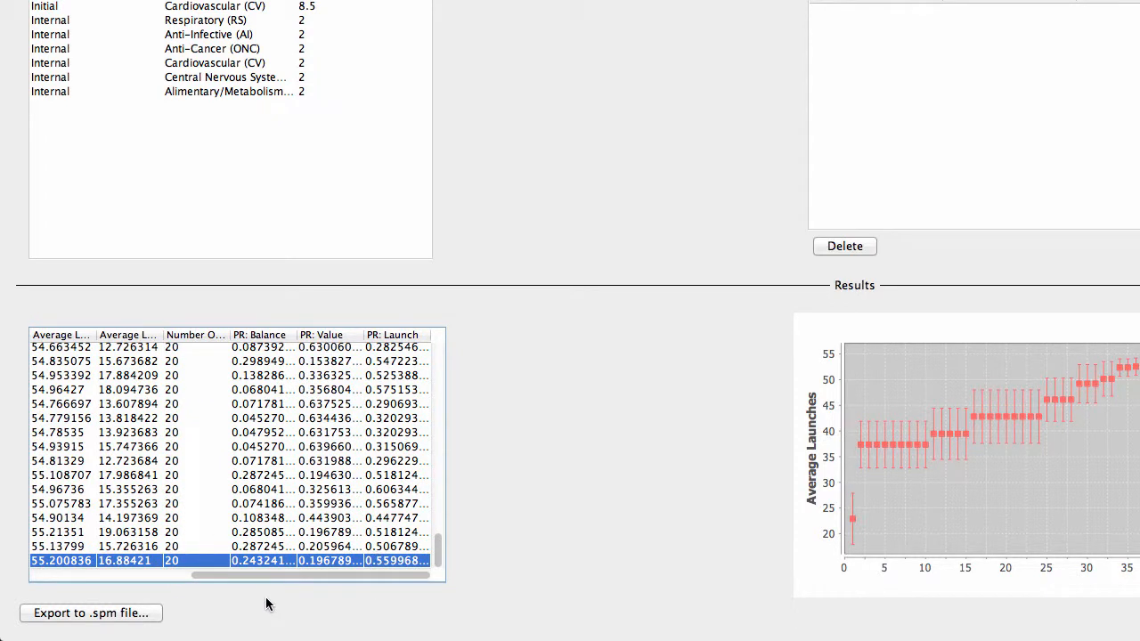
Step: Begin exporting the selected result to an .spm file and create a new folder named strategies
left_click(129, 613)
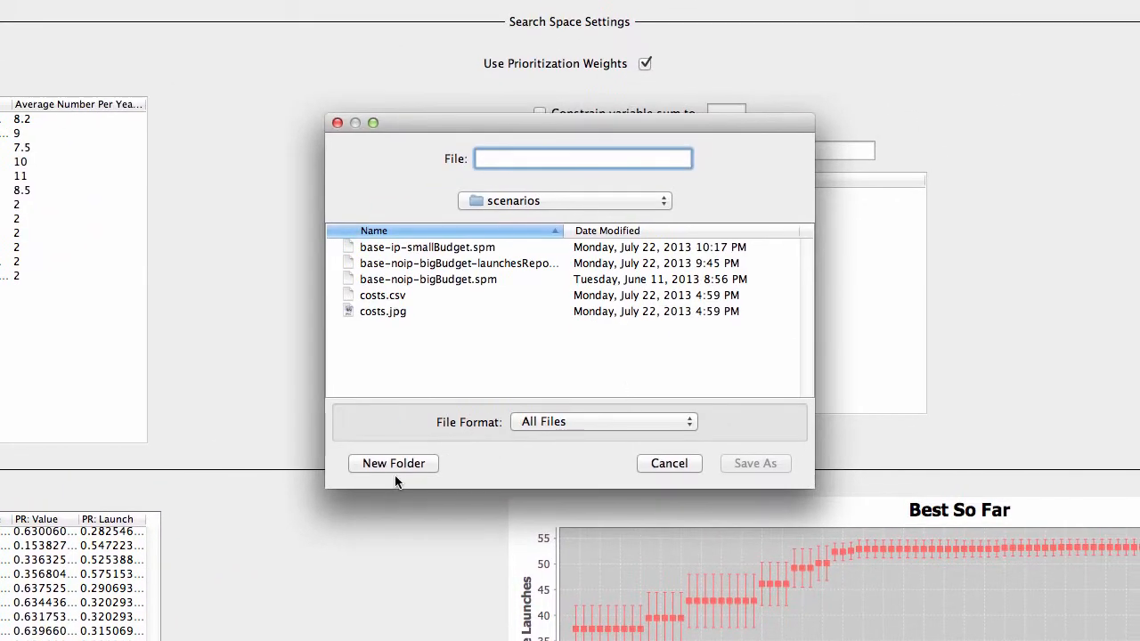
left_click(392, 463)
type("stra")
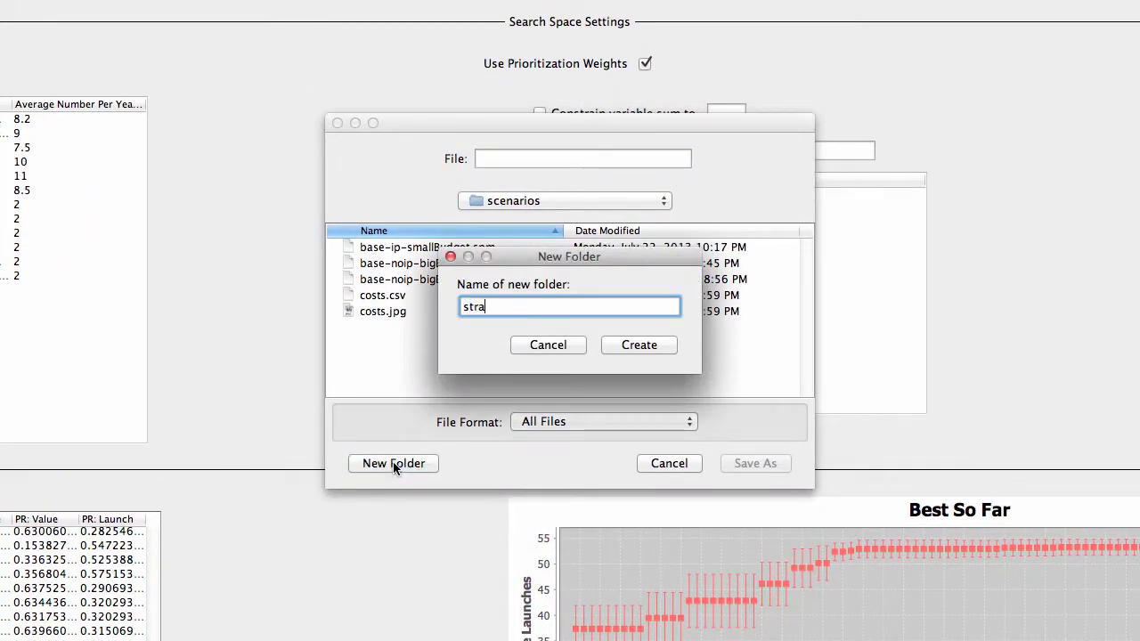
type("tegies")
left_click(667, 344)
Step: Save the exported strategy as opt-prWeights.spm in the strategies folder
left_click(509, 160)
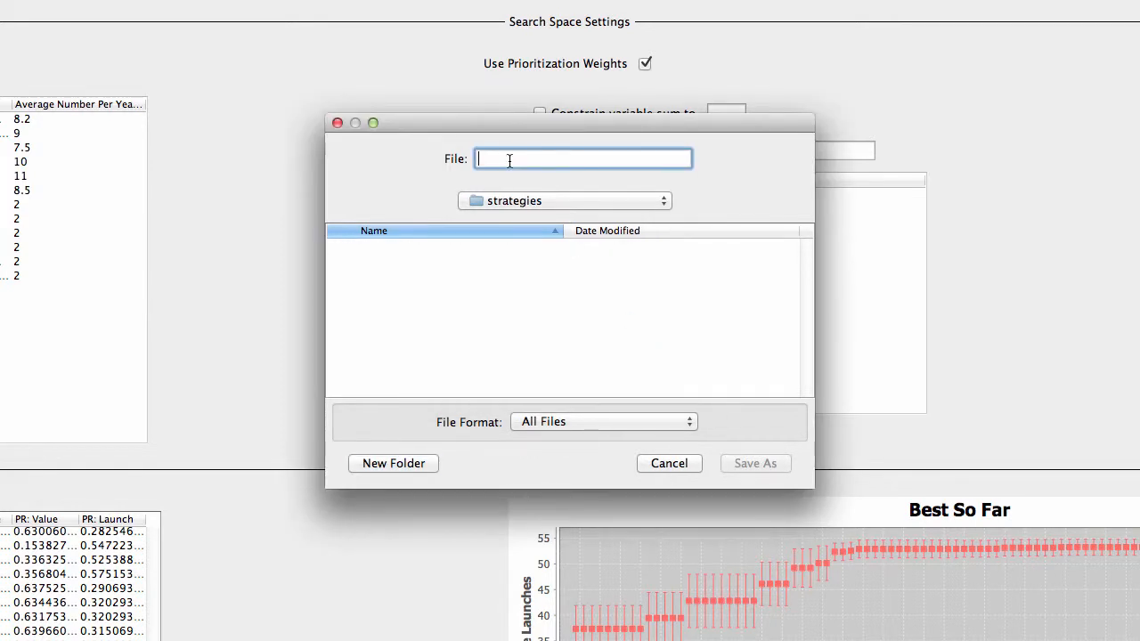
type("opt-prWei")
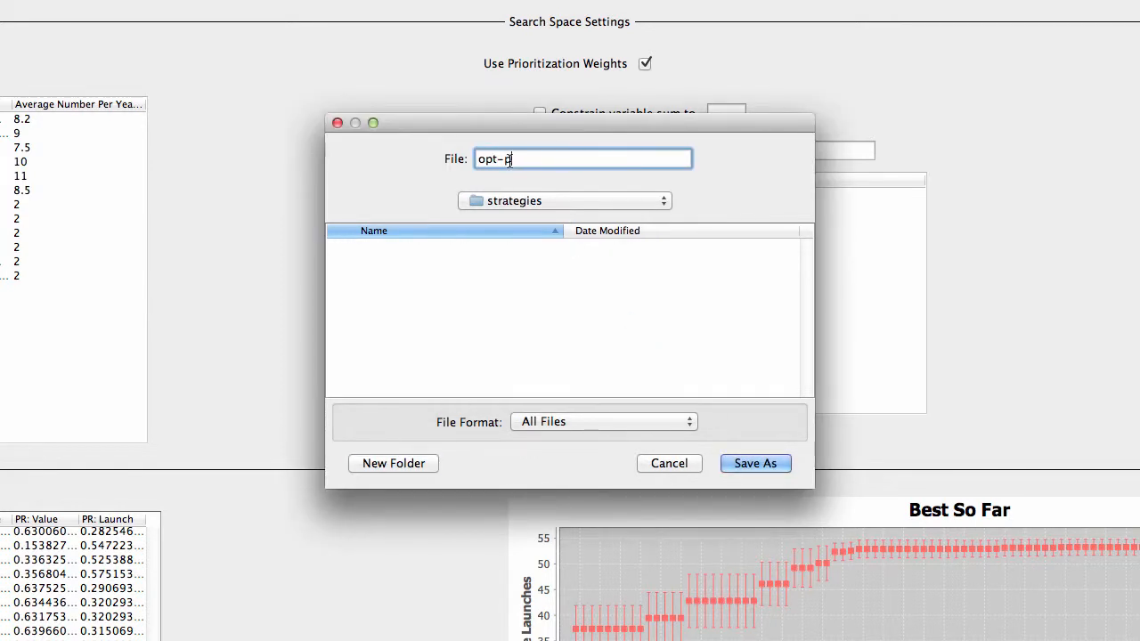
type("ghts.spm")
key("Return")
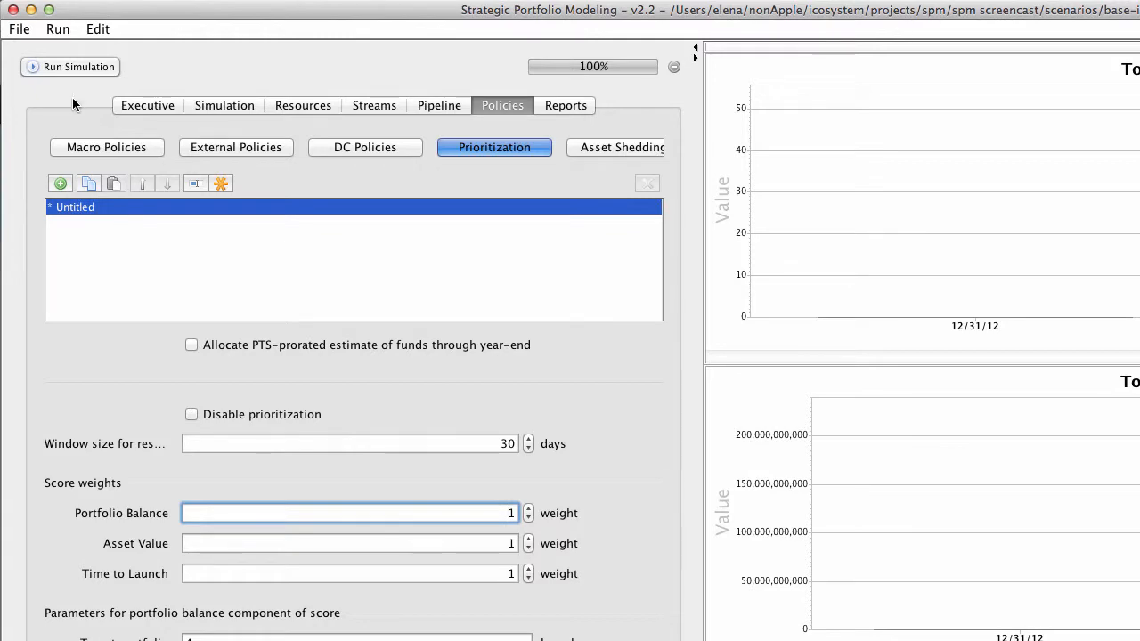
Step: Switch to Strategic Portfolio Modeling, load strategies/opt-prWeights.spm and run the simulation with its optimized weights
left_click(20, 30)
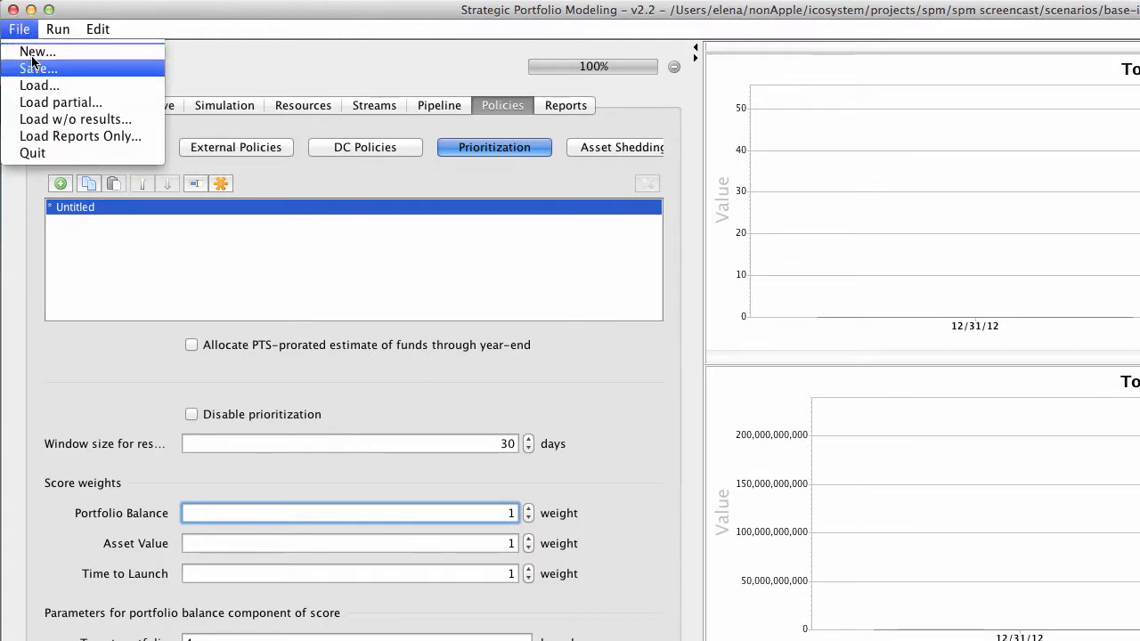
left_click(40, 85)
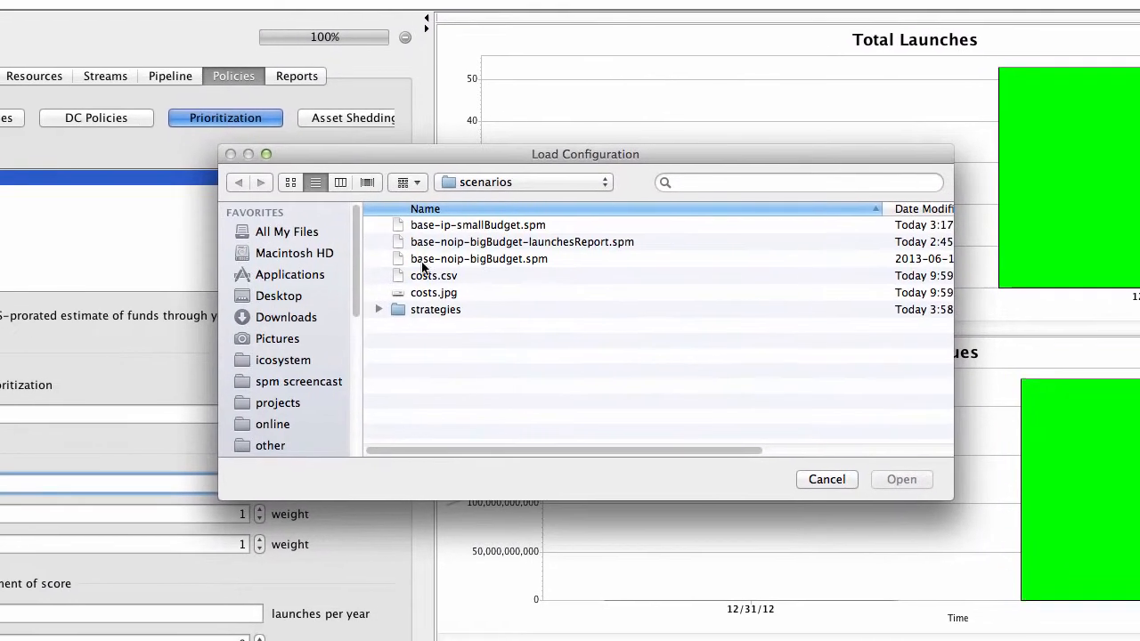
left_click(378, 309)
left_click(444, 326)
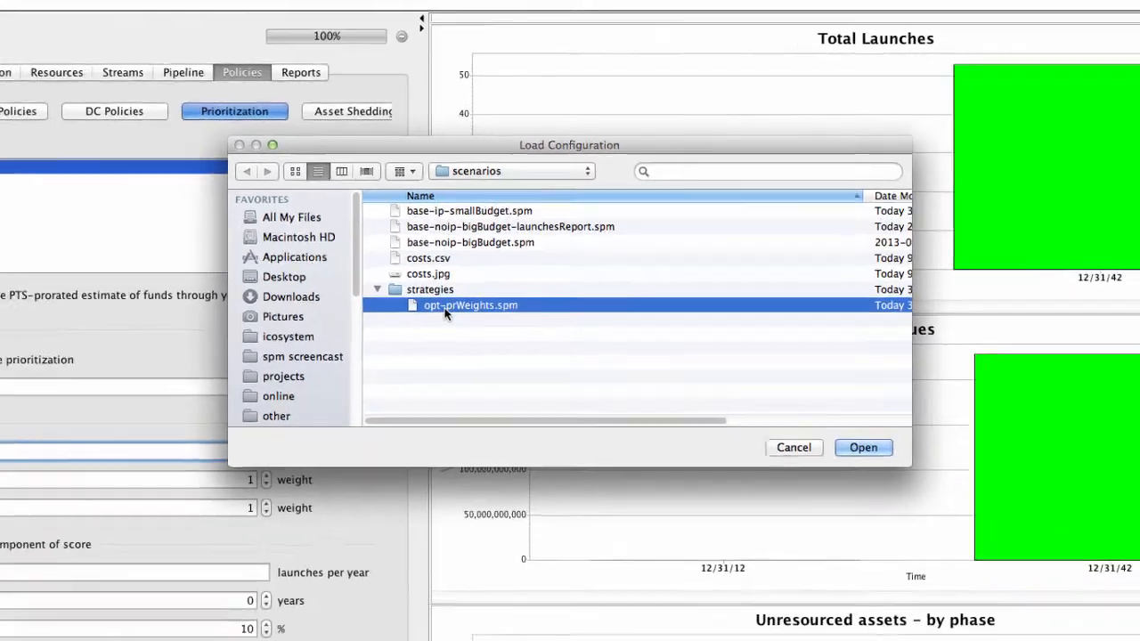
double_click(445, 307)
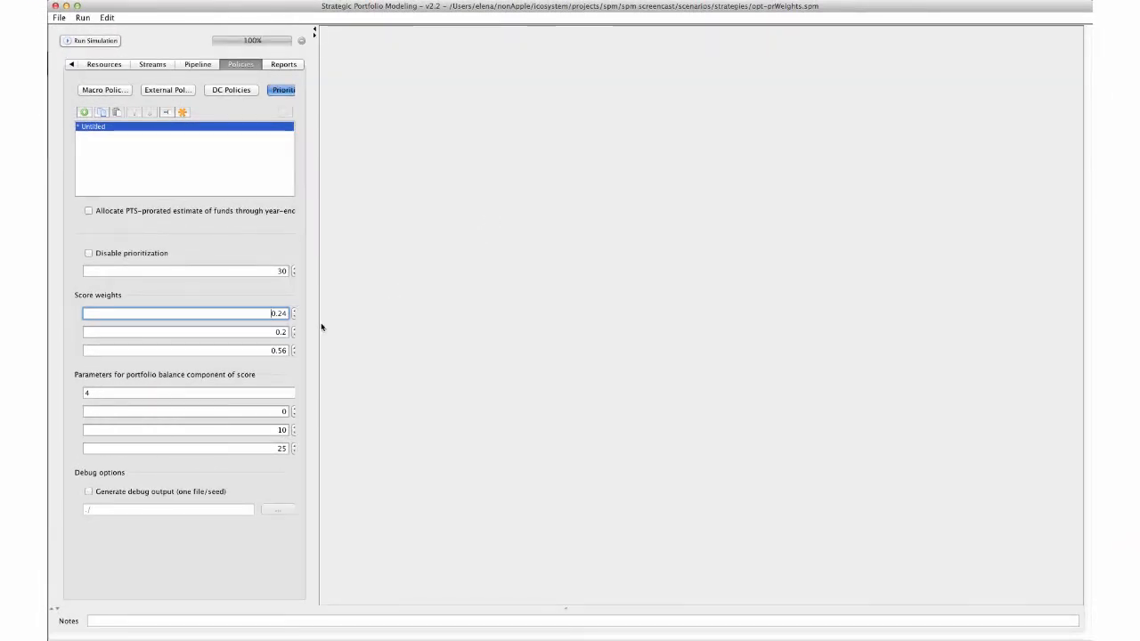
left_click_drag(322, 327, 694, 325)
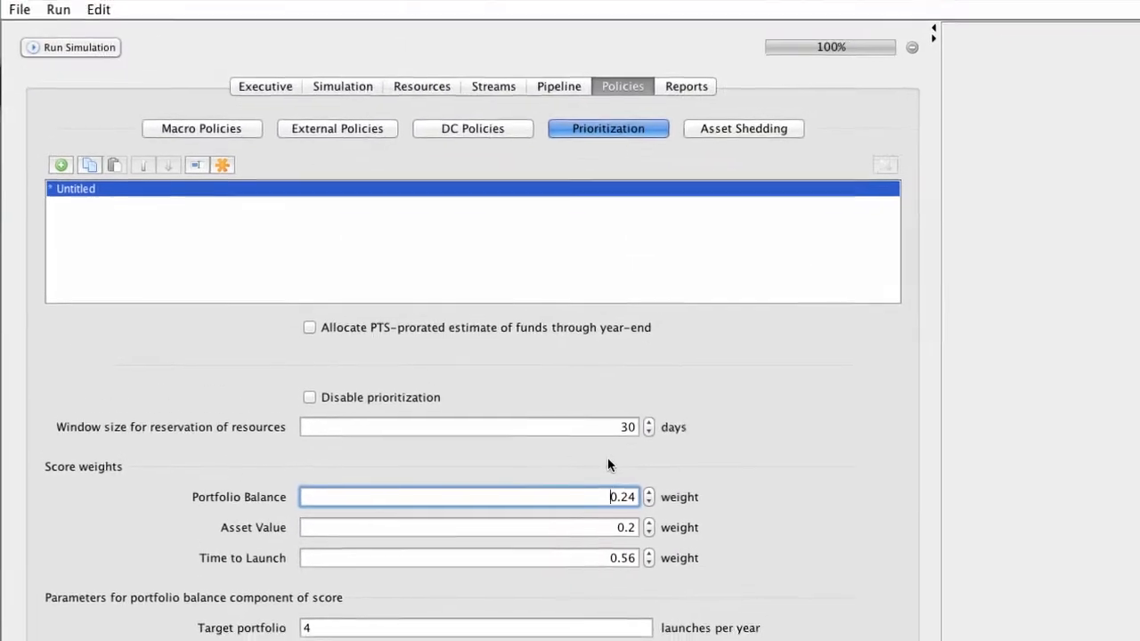
left_click(82, 52)
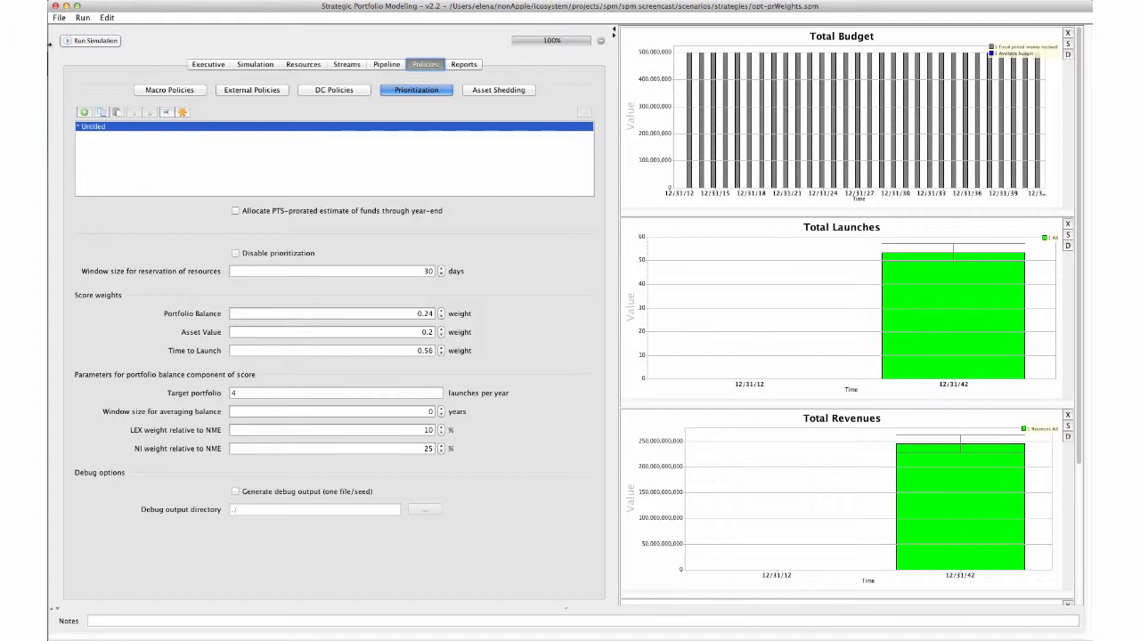
Step: Save the current configuration over the existing opt-prWeights.spm file
left_click(59, 17)
left_click(68, 43)
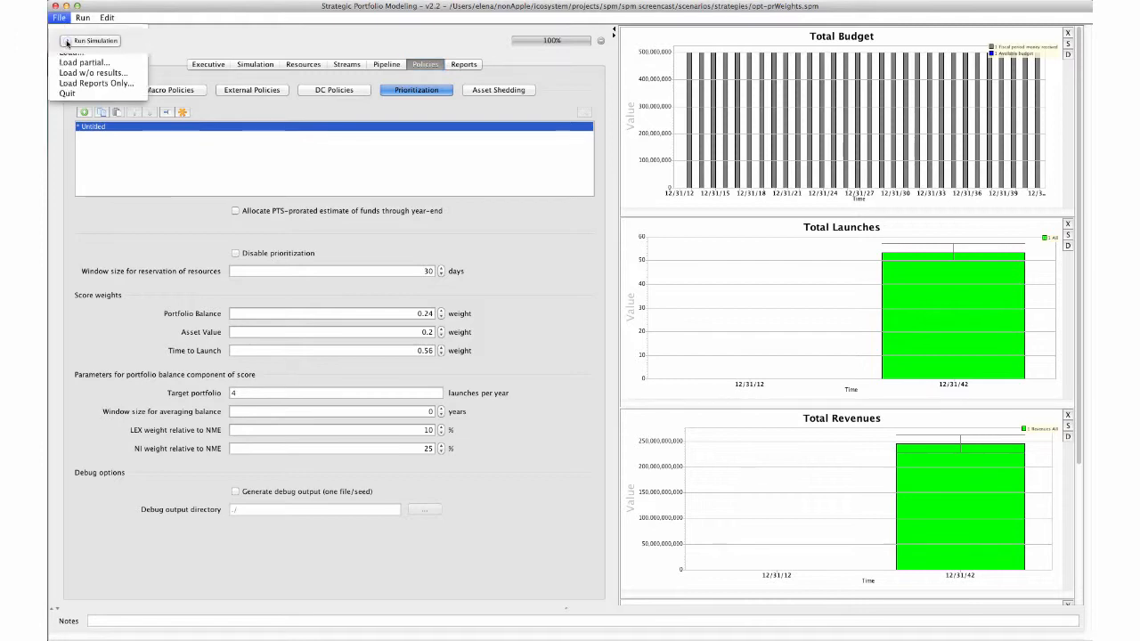
key("Return")
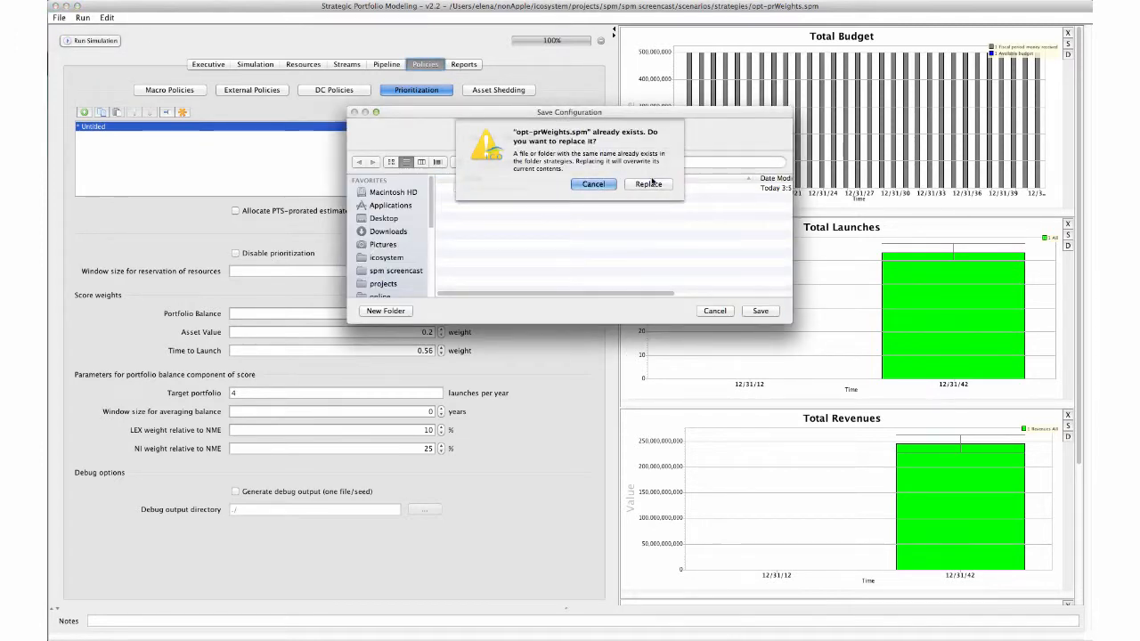
left_click(652, 181)
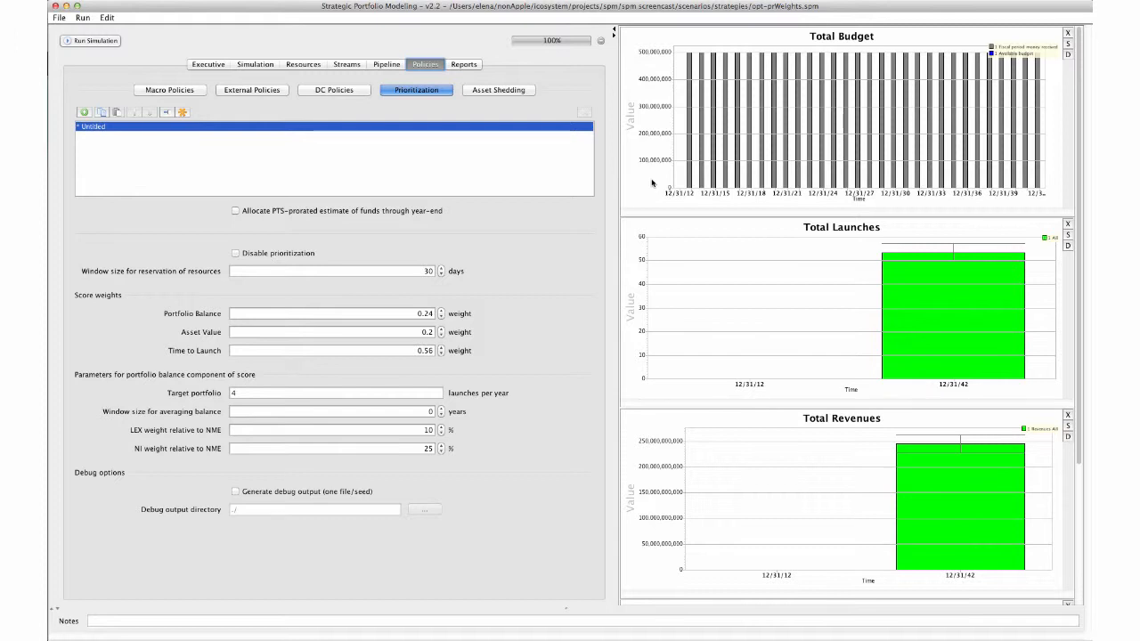
Step: Load the base scenario configuration file from the scenarios folder
left_click(59, 18)
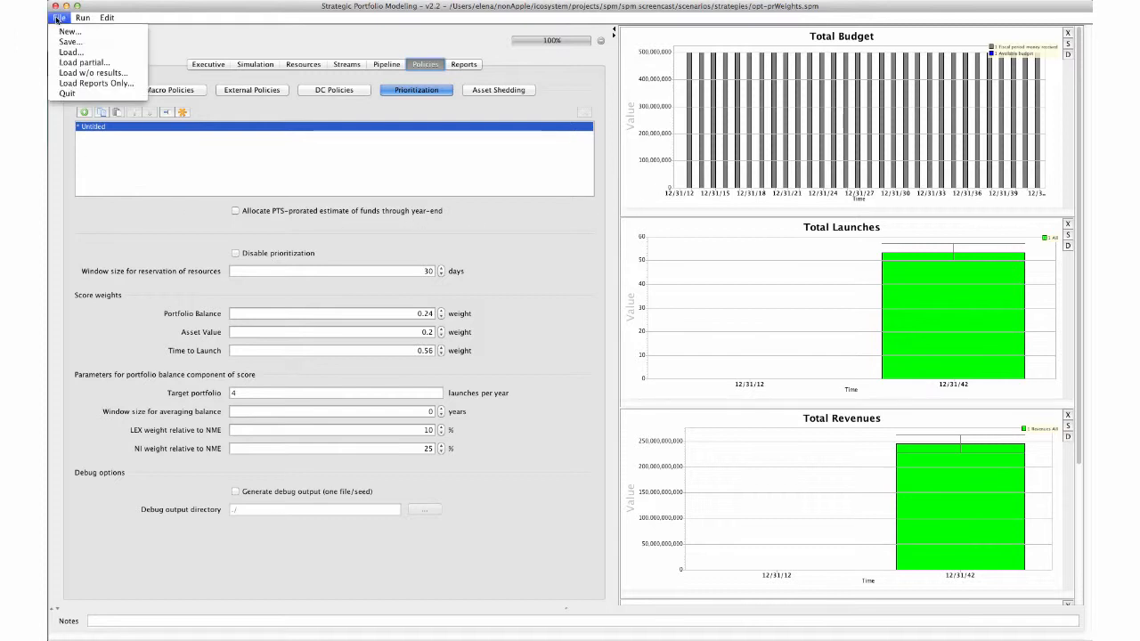
left_click(67, 53)
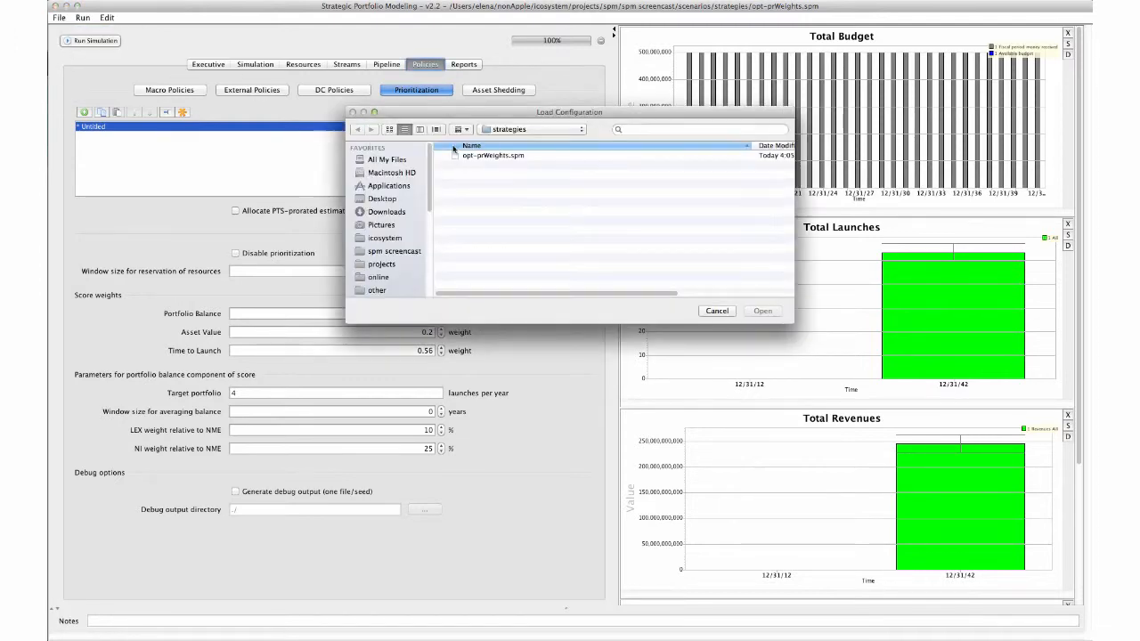
left_click(515, 134)
left_click(515, 143)
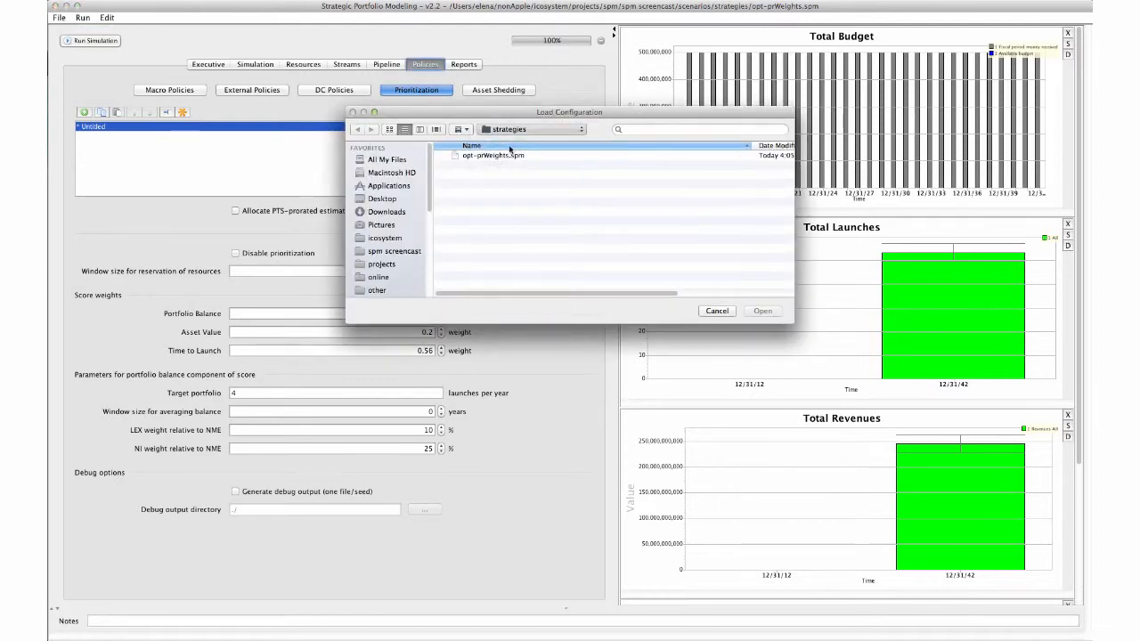
double_click(486, 157)
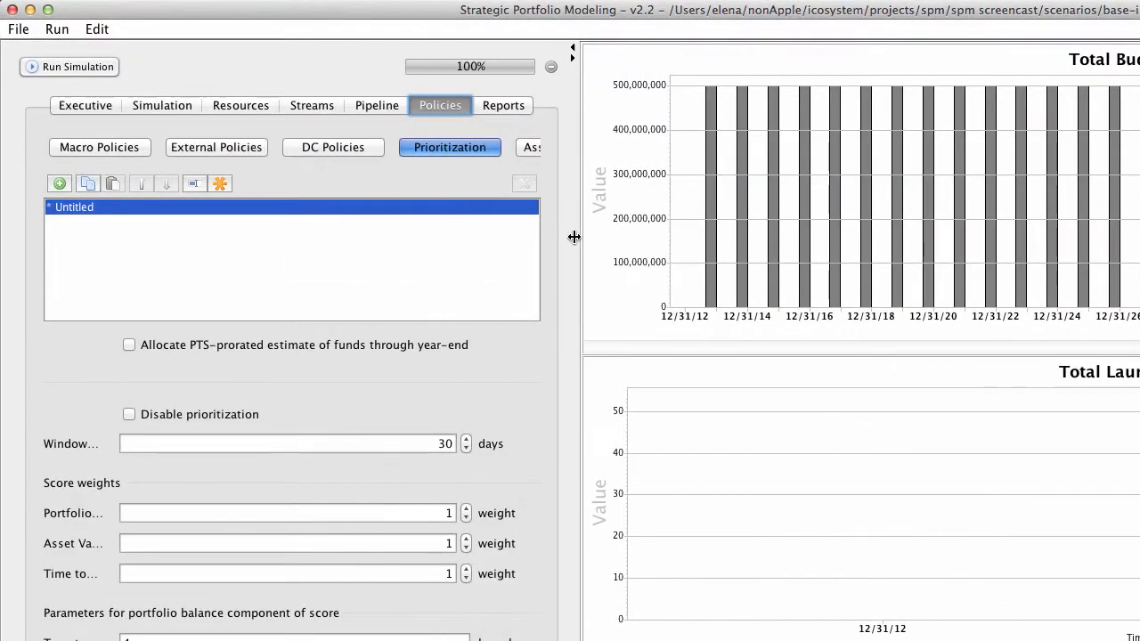
Step: Rename the untitled after-max-days-in-queue asset shedding policy to "Do nothing"
left_click_drag(574, 237, 771, 229)
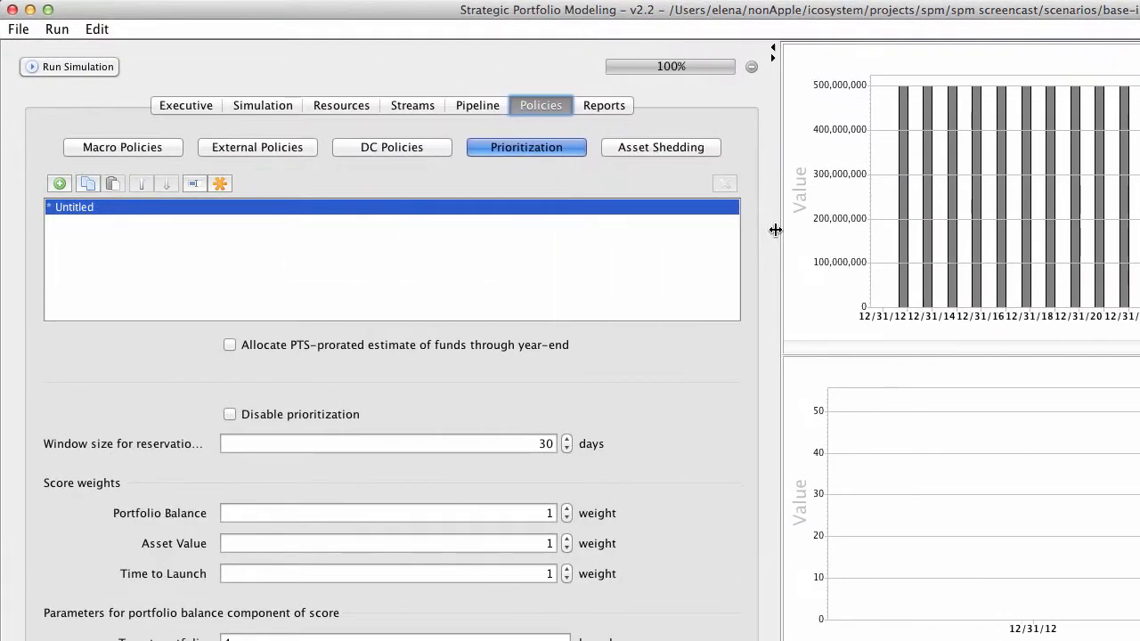
left_click(669, 154)
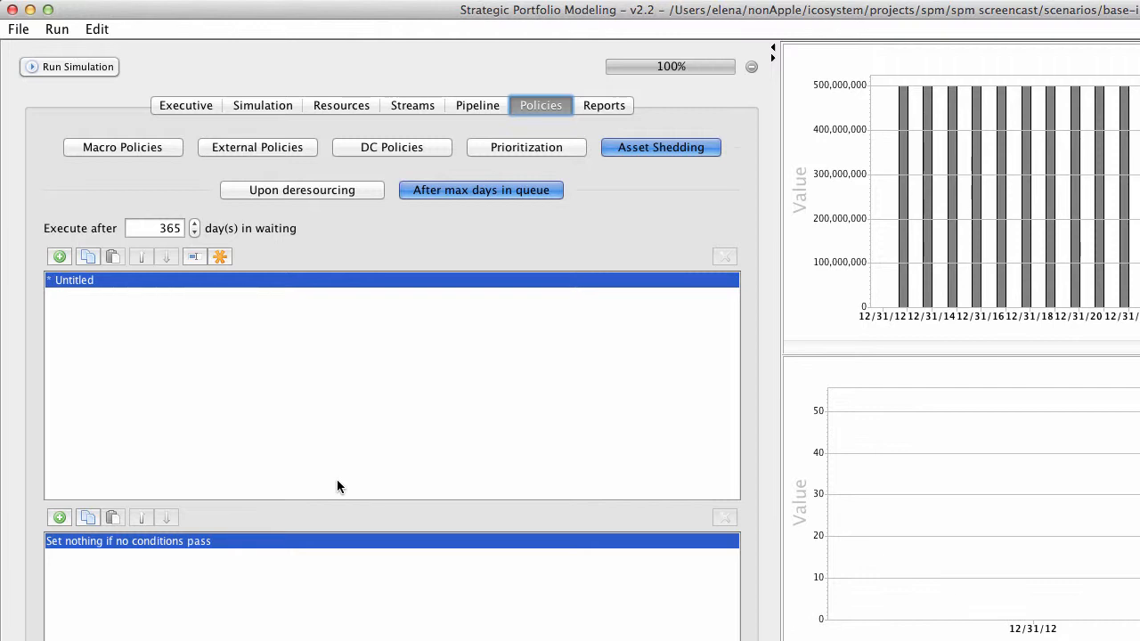
left_click(162, 229)
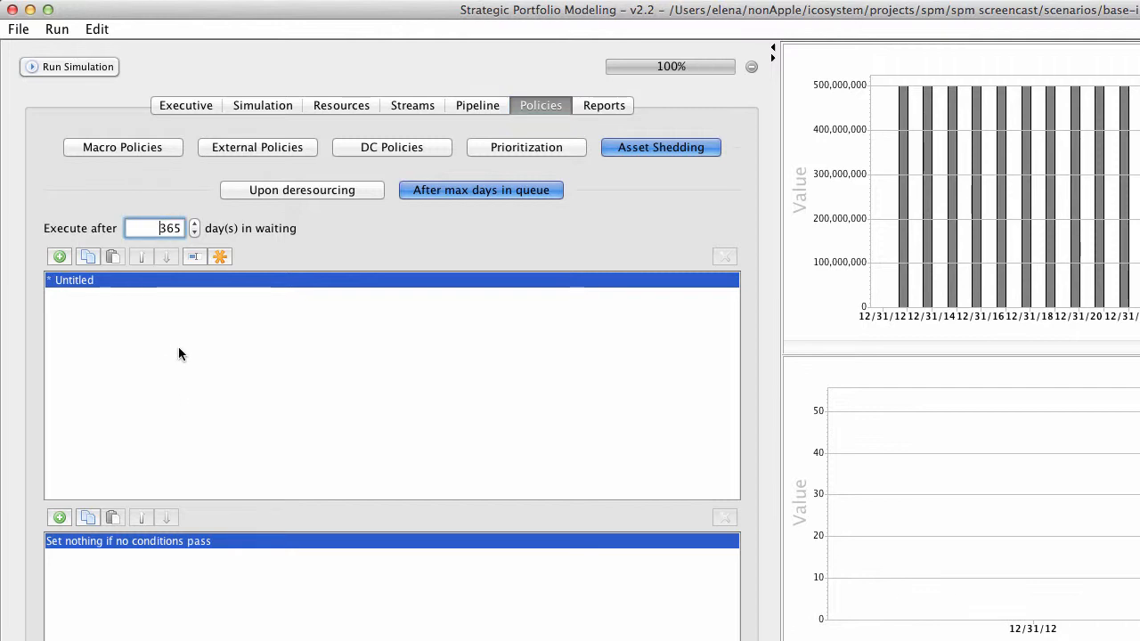
left_click(193, 256)
type("D")
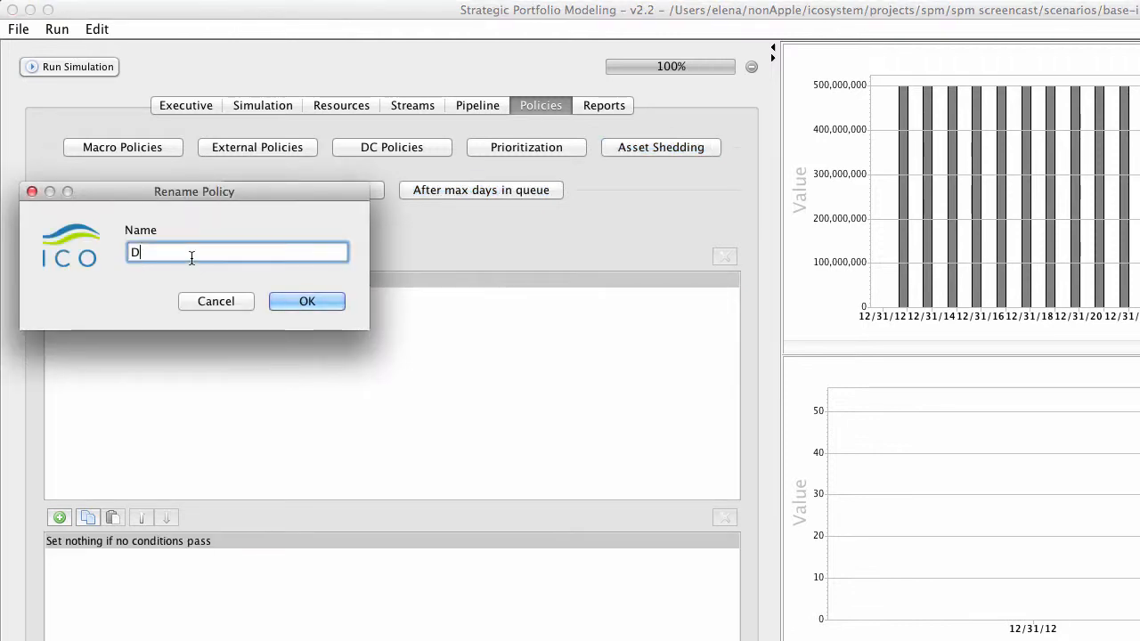
type("o nothing")
key("Return")
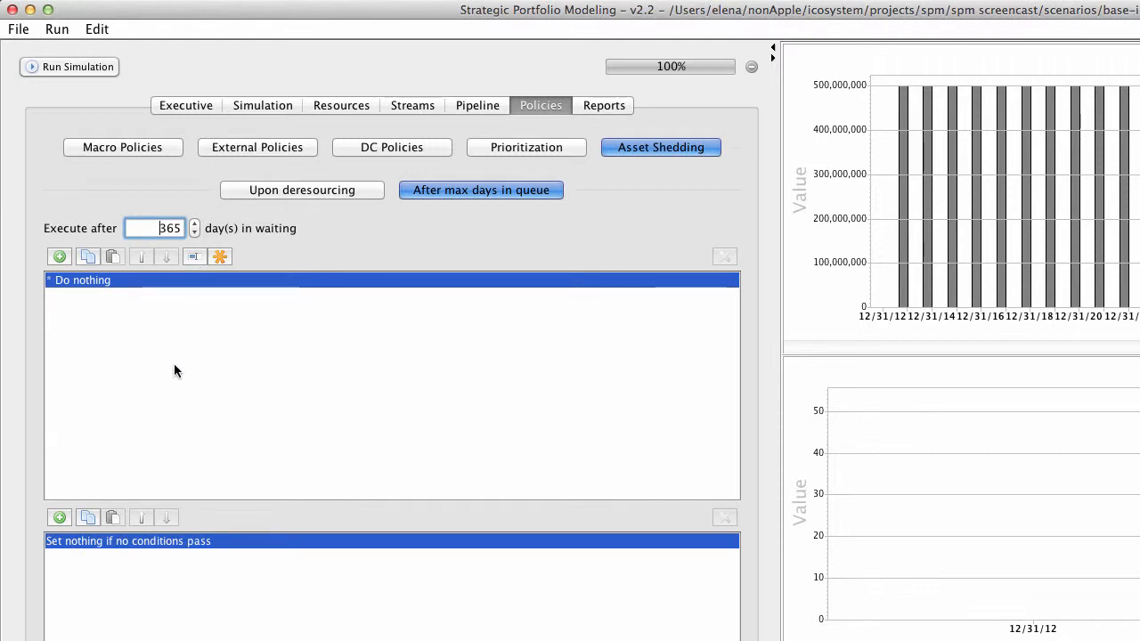
Step: Add a new asset shedding policy named "50-50 Deal"
left_click(58, 256)
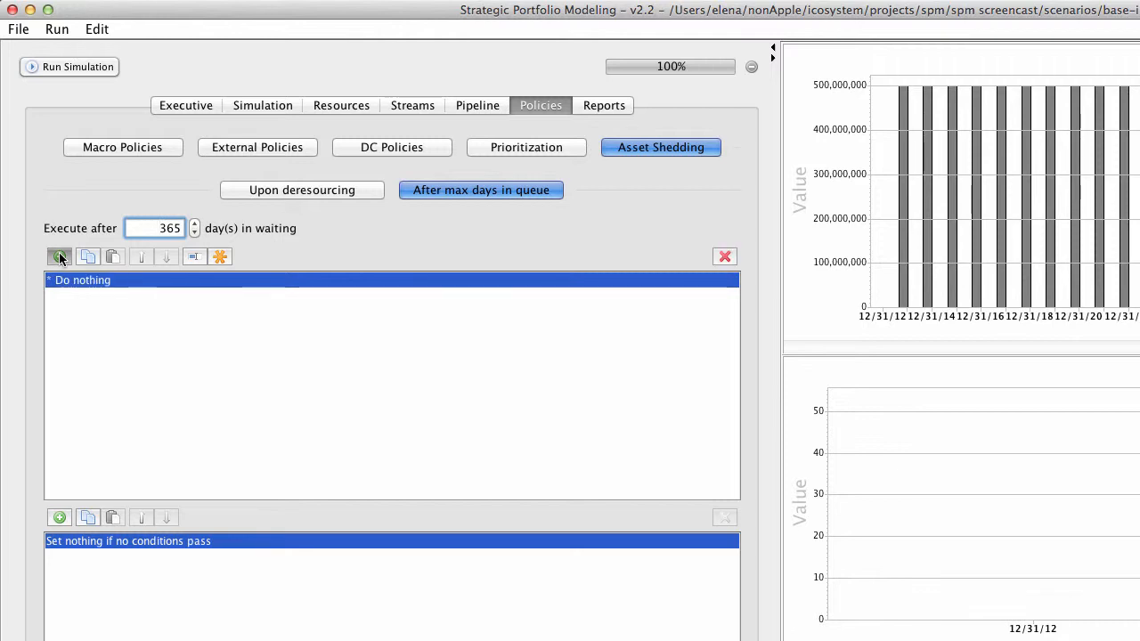
left_click(193, 257)
type("5")
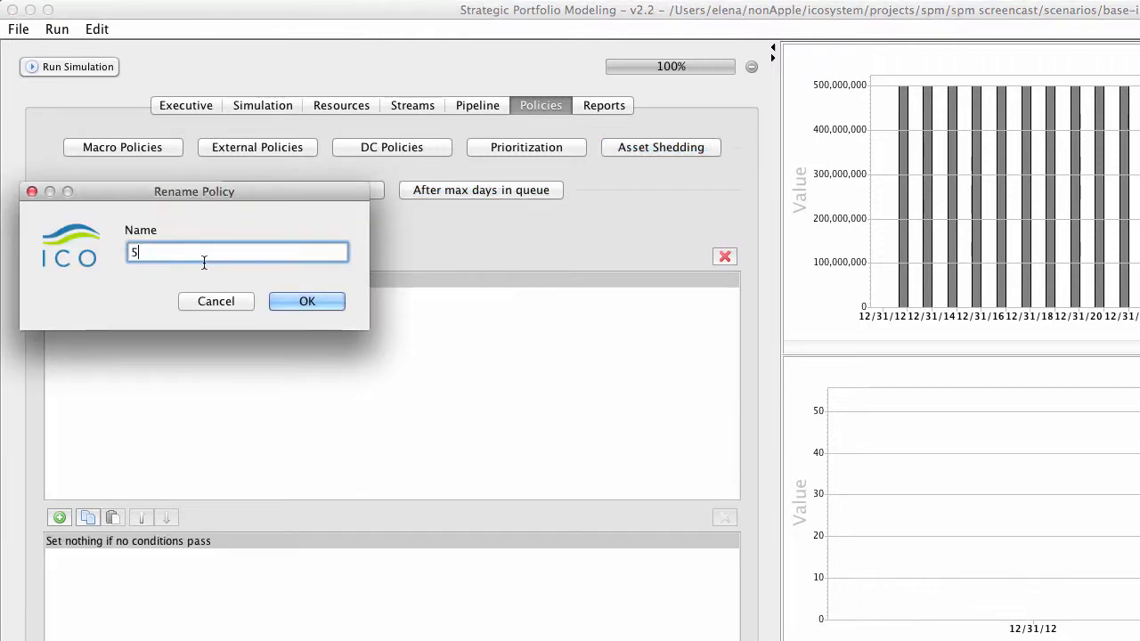
type("0-50 Deal")
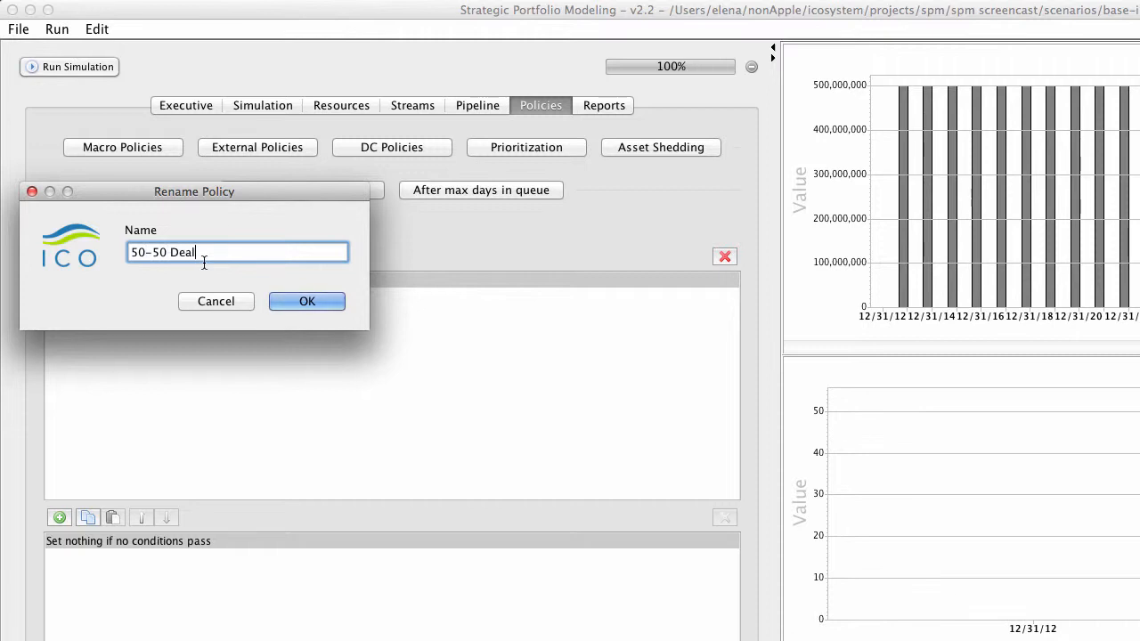
key("Return")
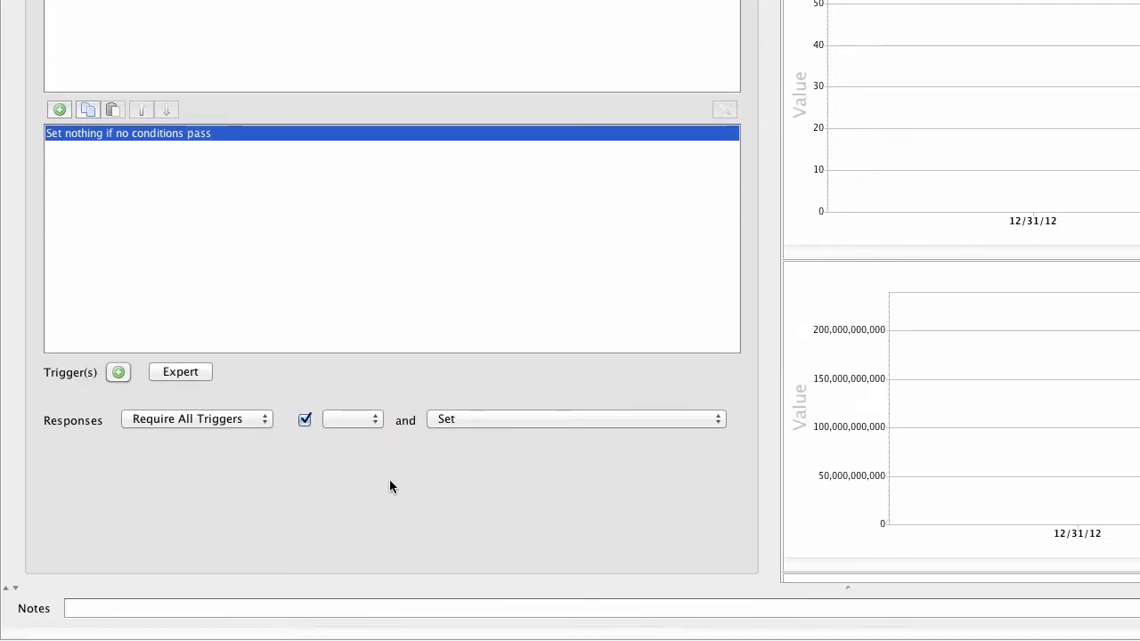
Step: Set the policy's response to Sell and set the probability of deal success to 100%
left_click(372, 418)
left_click(363, 435)
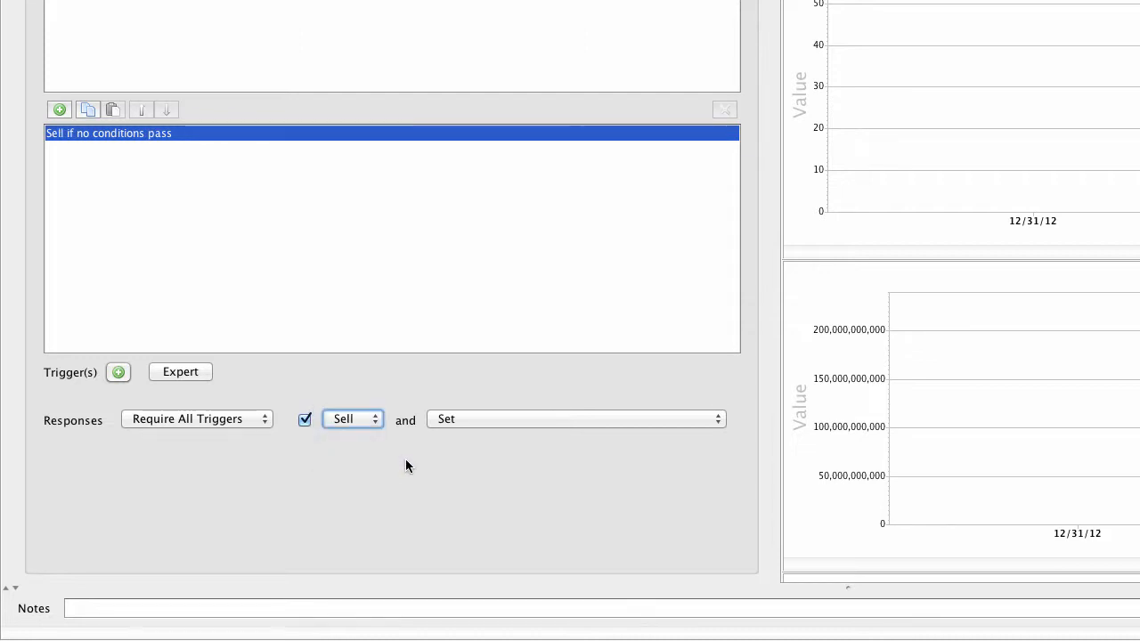
left_click(486, 420)
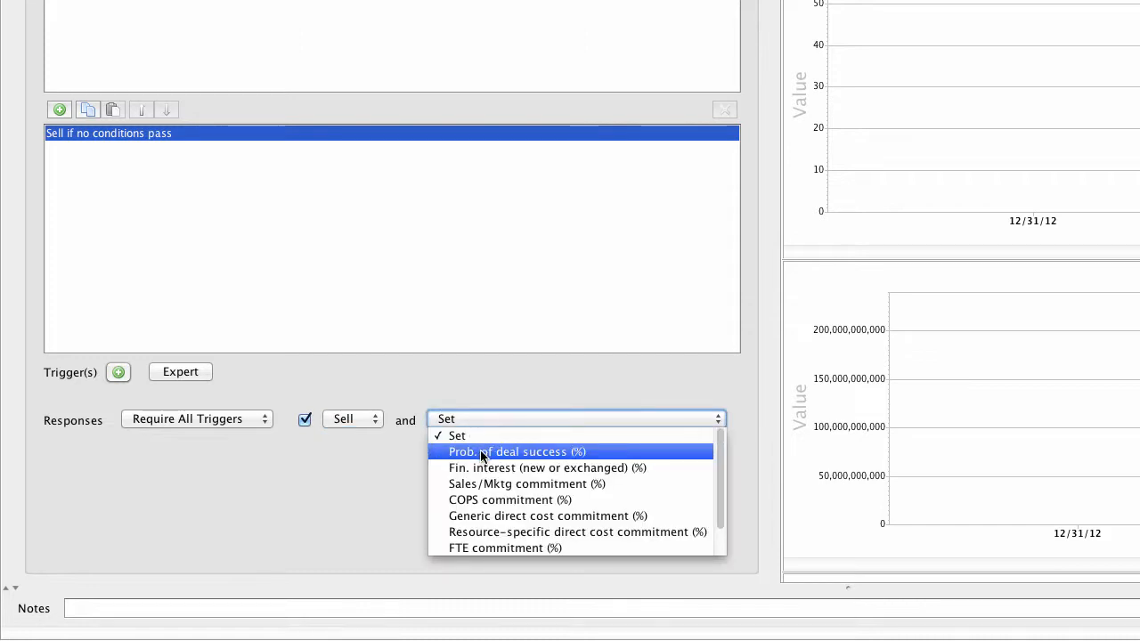
left_click(480, 451)
left_click(412, 438)
key("BackSpace")
key("BackSpace")
key("BackSpace")
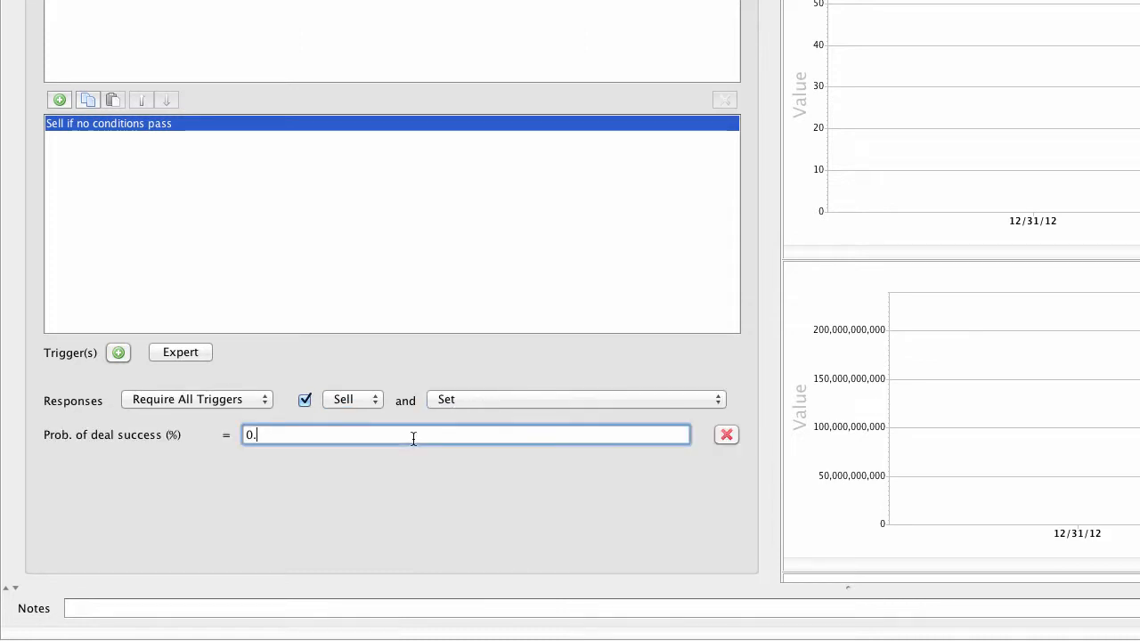
type("100")
Step: Add a financial interest (new or exchanged) setting of 50% to the Sell response
left_click(536, 398)
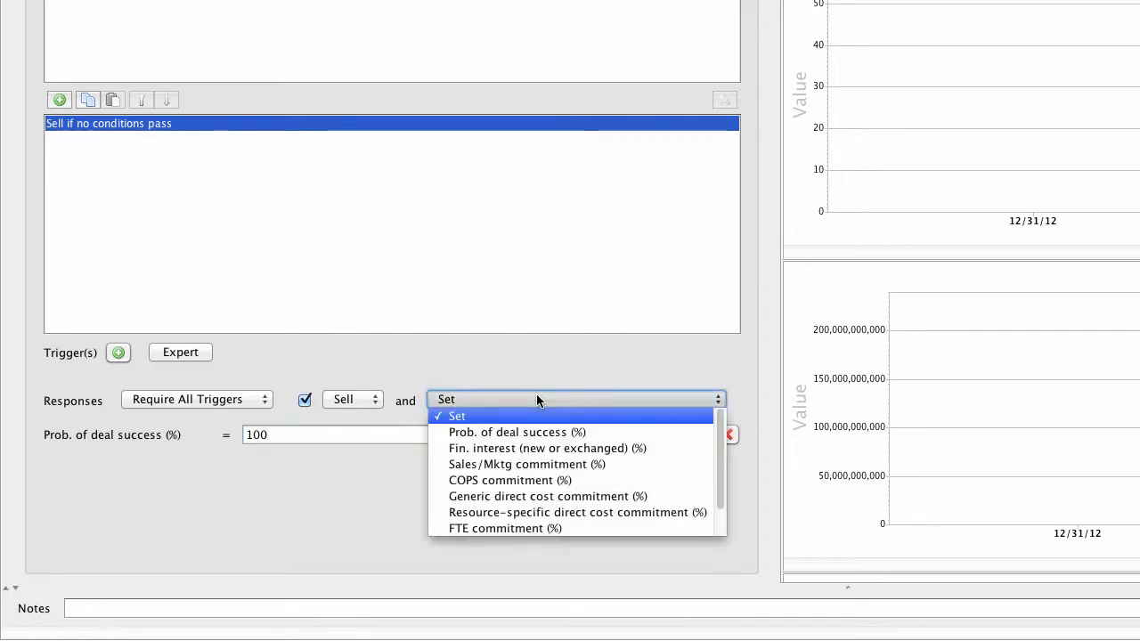
left_click(538, 450)
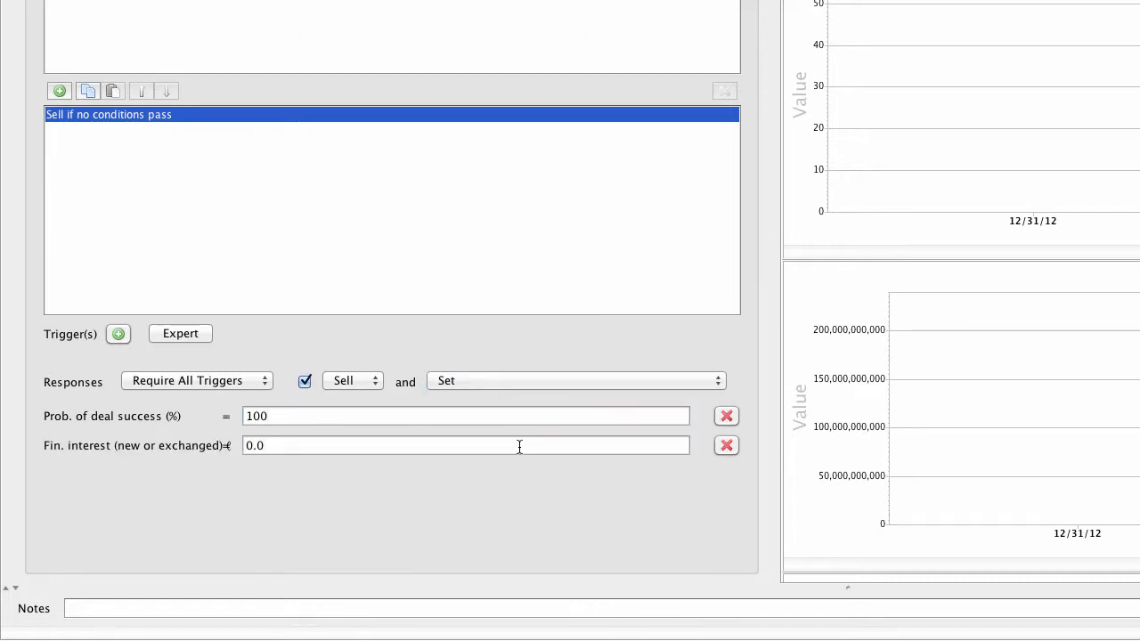
left_click(404, 445)
key("BackSpace")
key("BackSpace")
key("BackSpace")
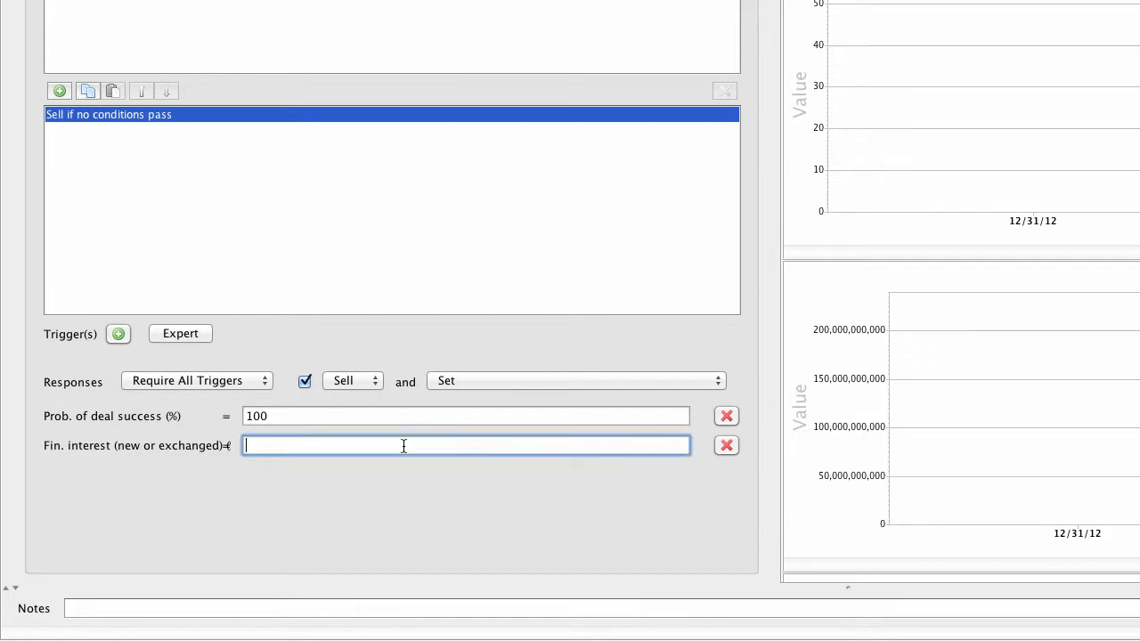
type("50")
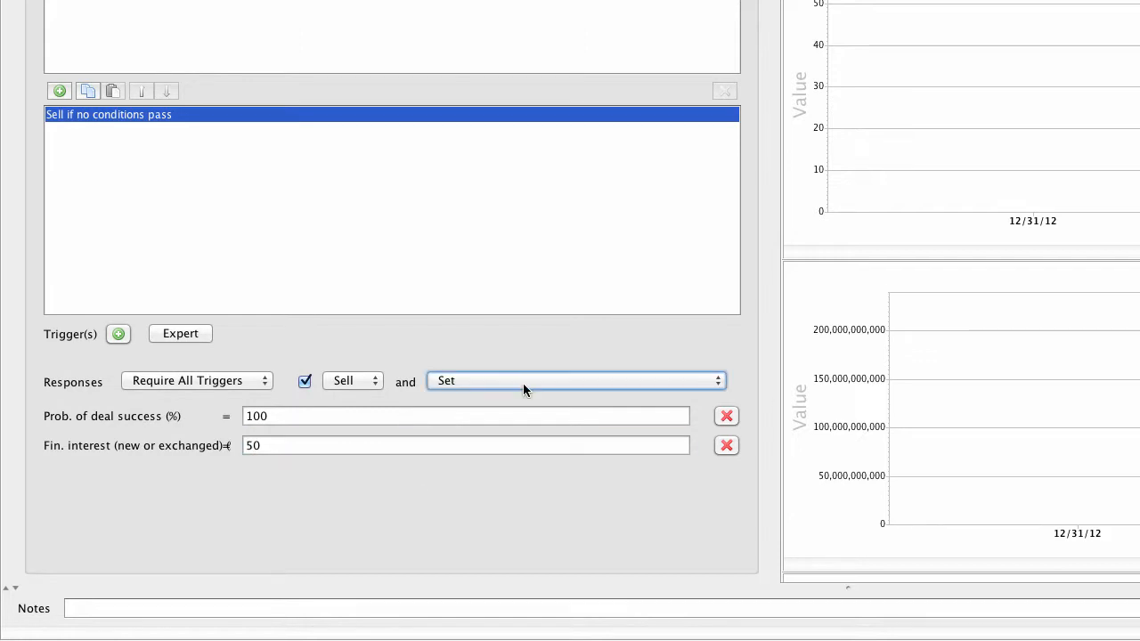
Step: Add a generic direct cost commitment setting of 50% to the Sell response
left_click(522, 383)
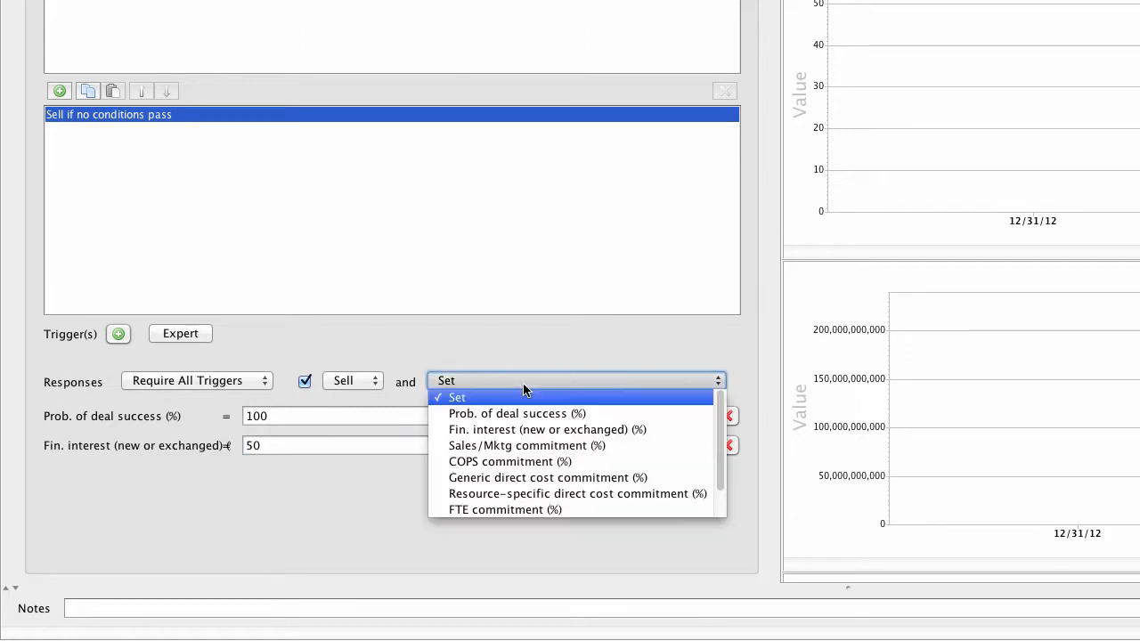
left_click(519, 478)
left_click(458, 454)
key("BackSpace")
key("BackSpace")
key("BackSpace")
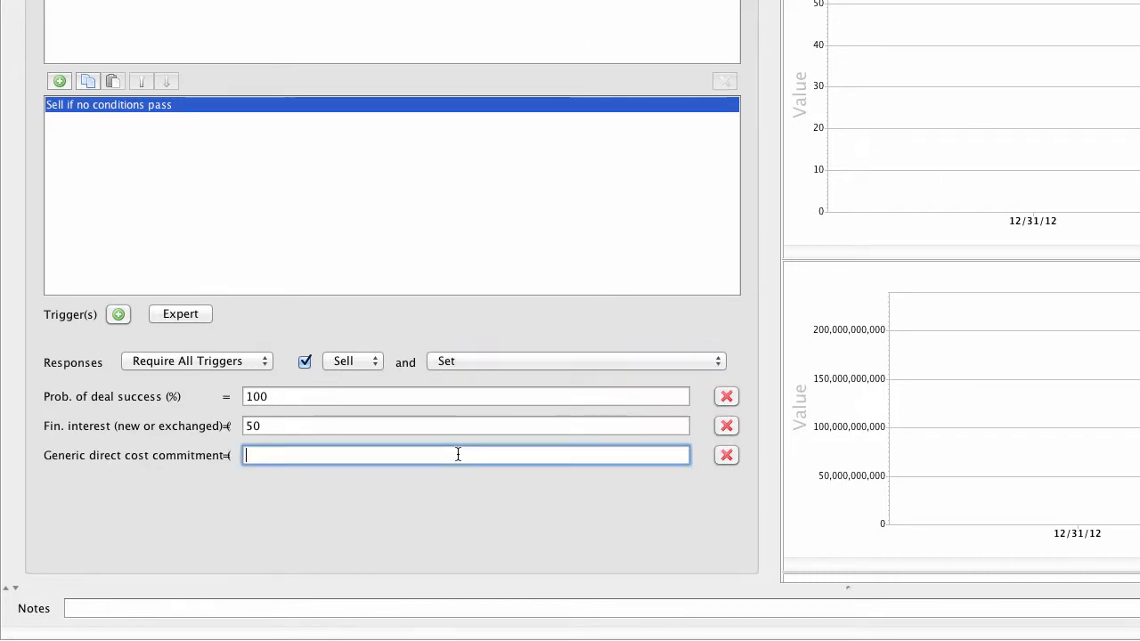
type("50")
Step: Add a COPS commitment setting of 50% to the Sell response
left_click(534, 361)
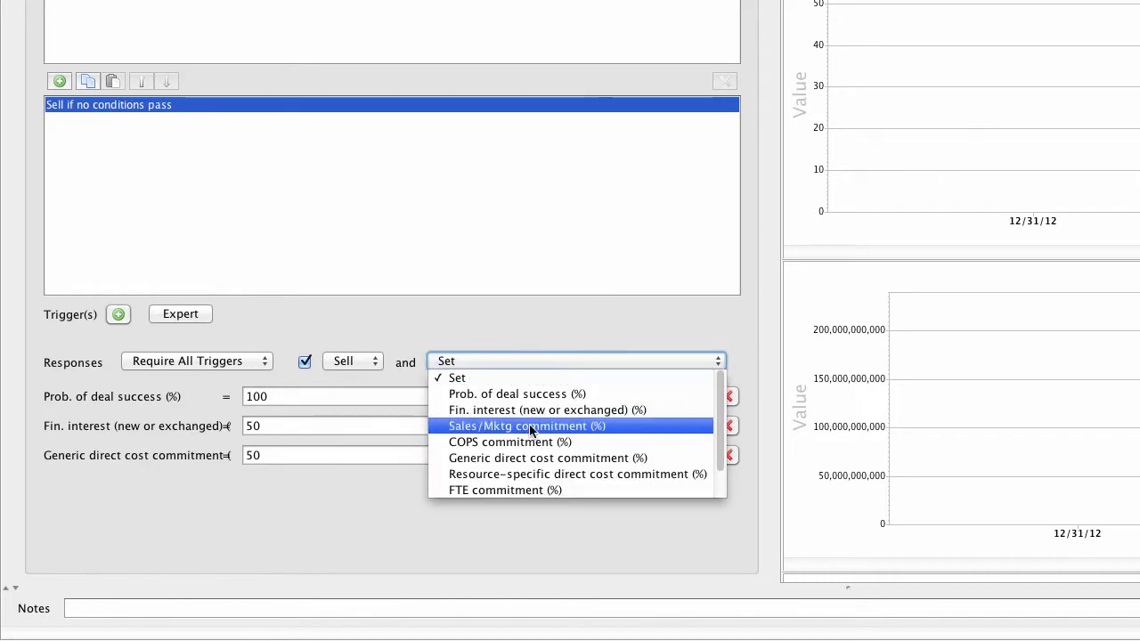
left_click(468, 438)
left_click(373, 433)
key("BackSpace")
key("BackSpace")
key("BackSpace")
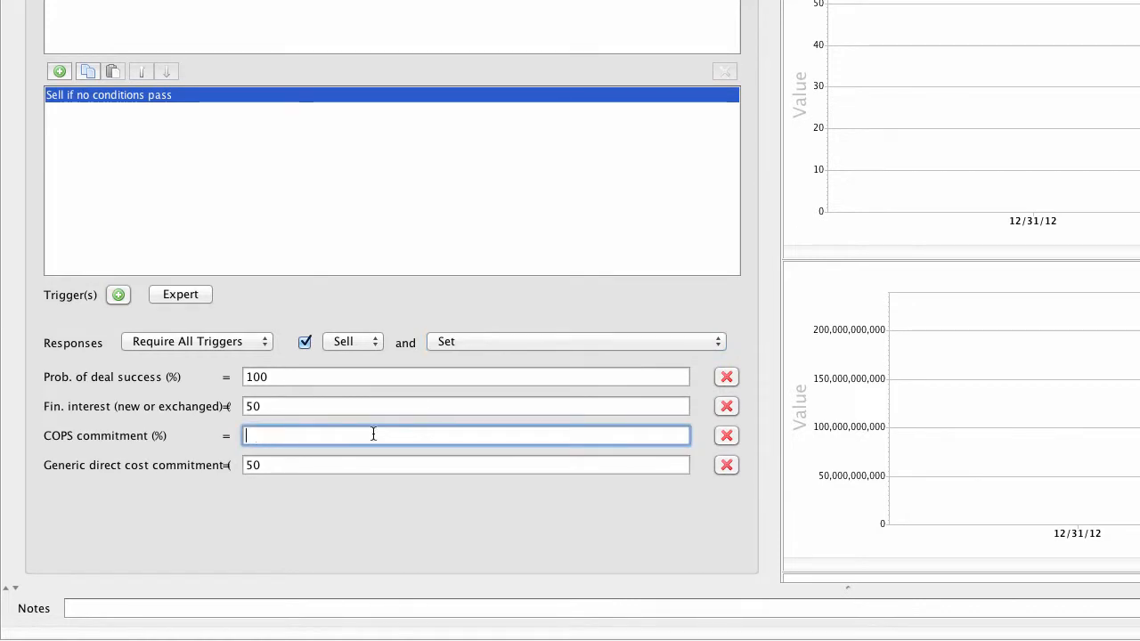
type("50")
Step: Run the simulation with the 50-50 Deal asset shedding policy and review the charts
scroll(368, 499, "up", 10)
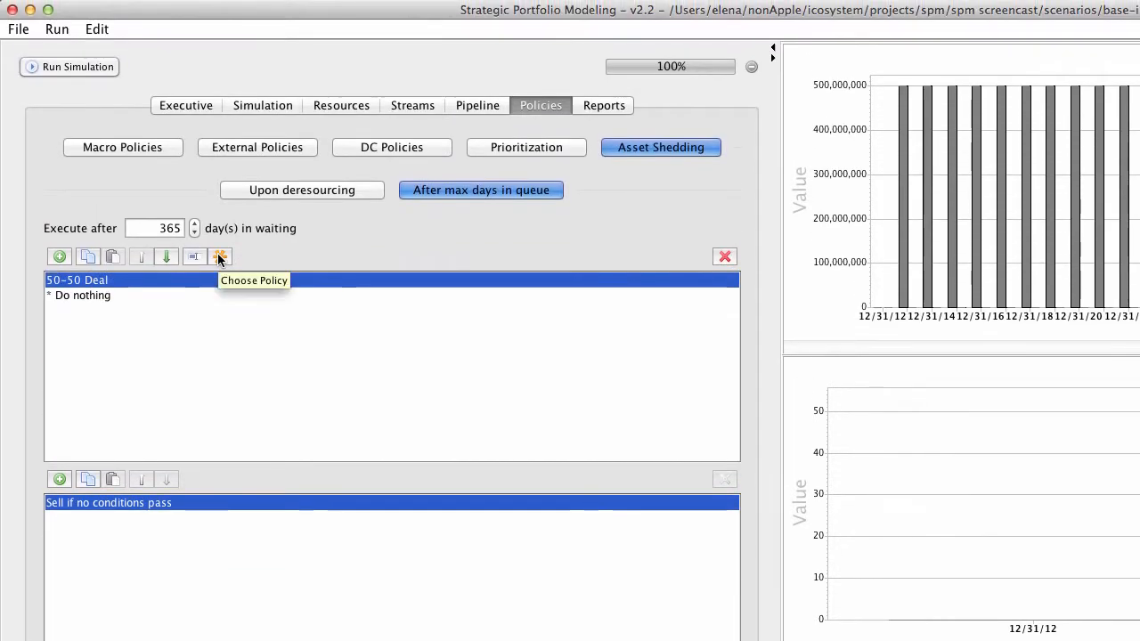
left_click(219, 184)
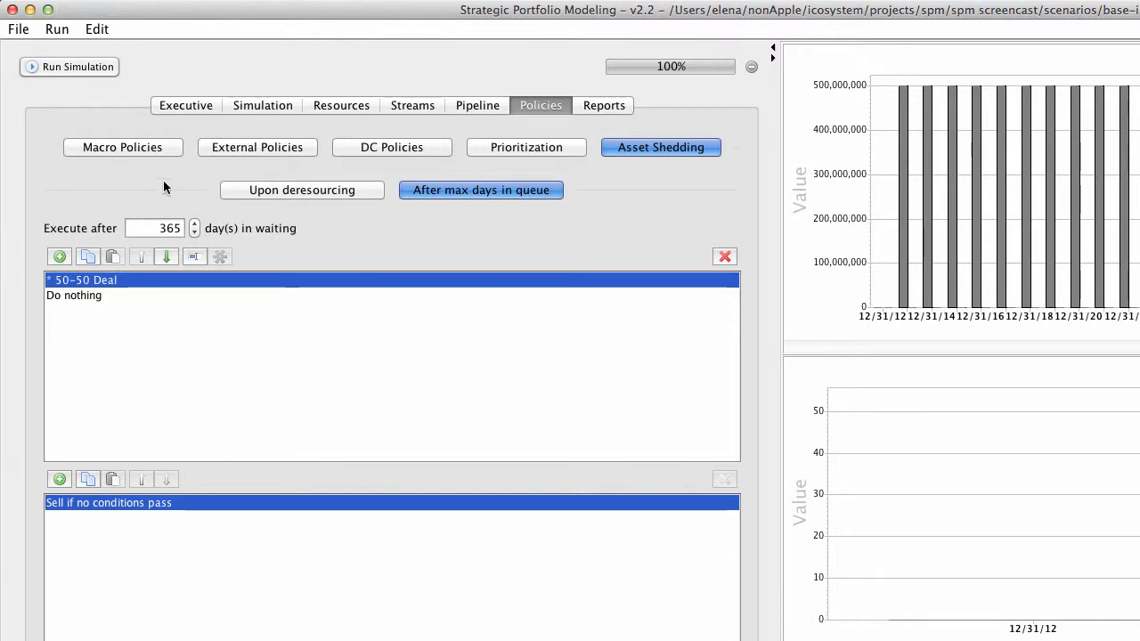
left_click(95, 66)
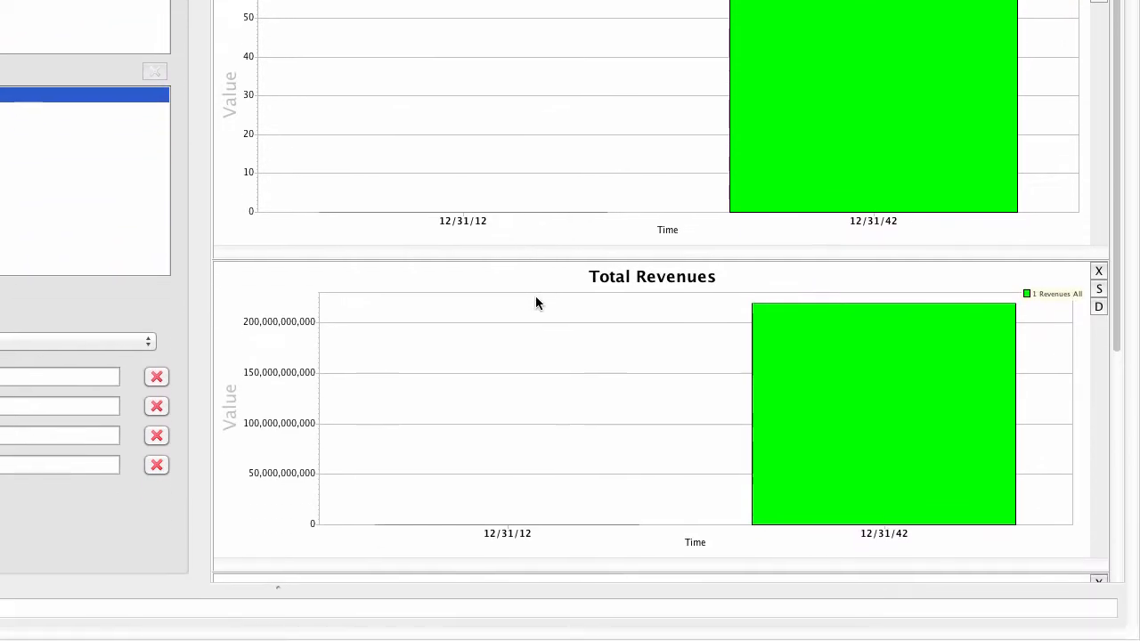
scroll(545, 381, "down", 5)
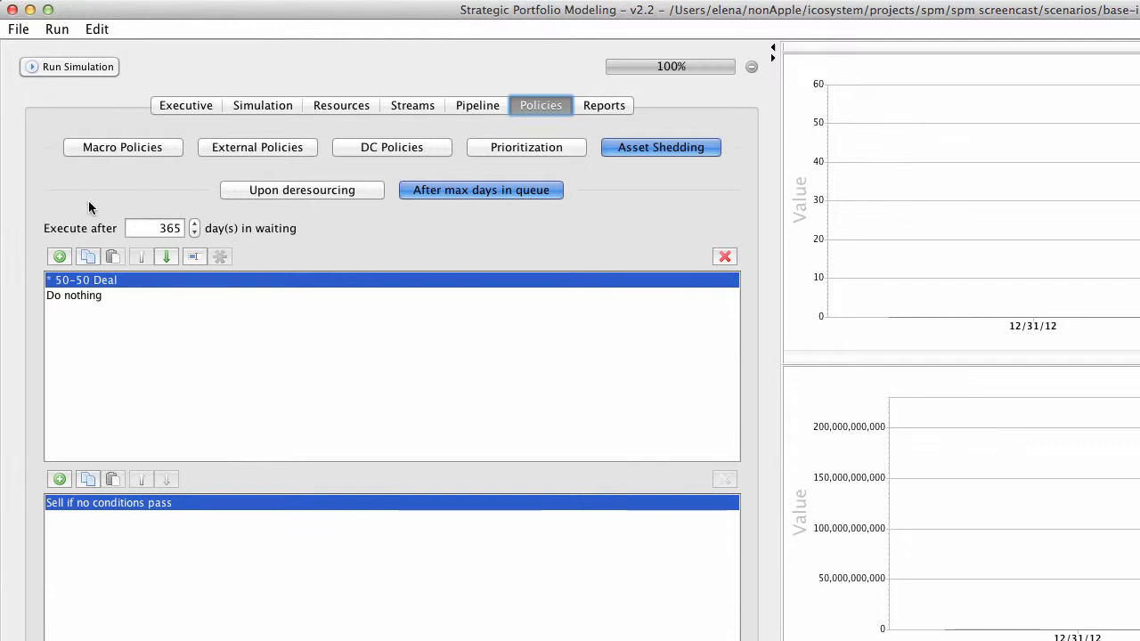
Step: Set the number of simulation seeds to 20
left_click(264, 105)
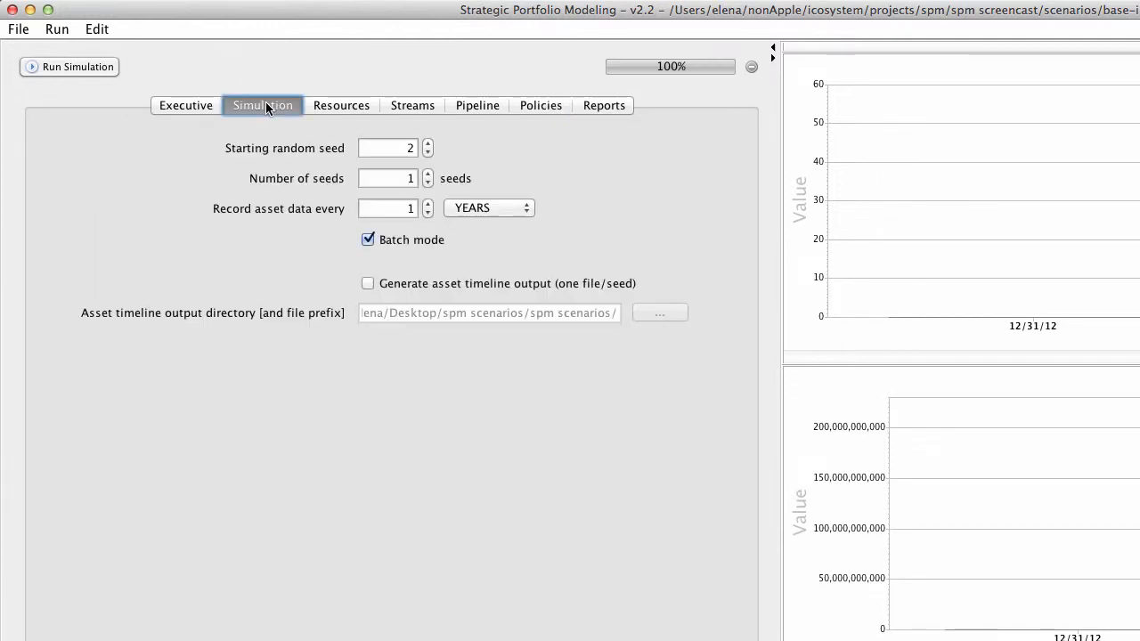
double_click(402, 178)
type("10")
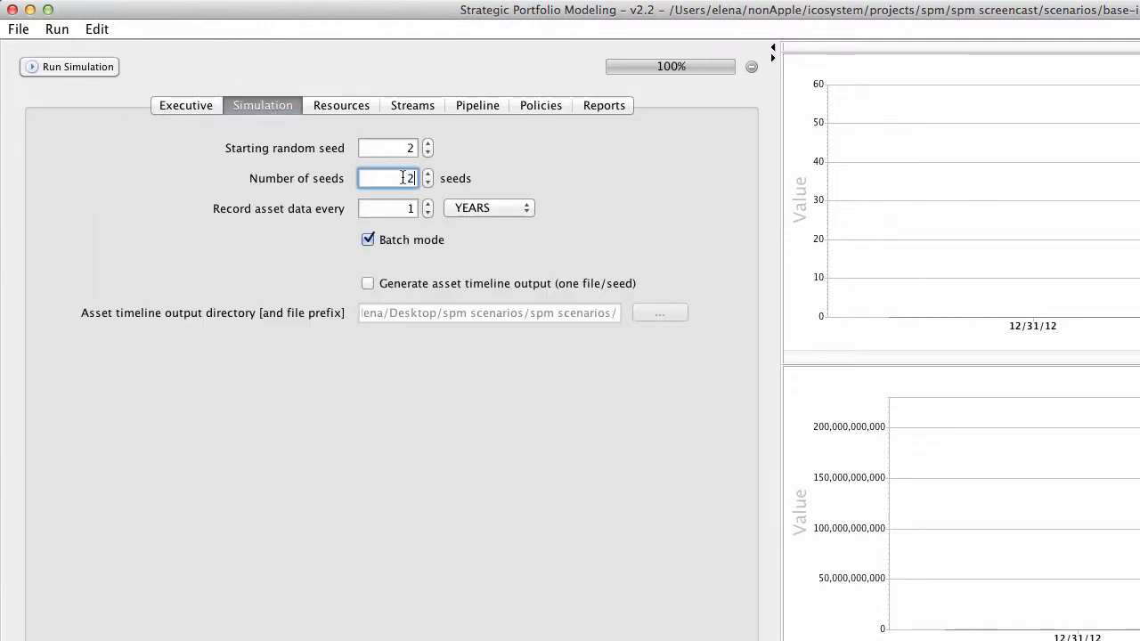
key("Tab")
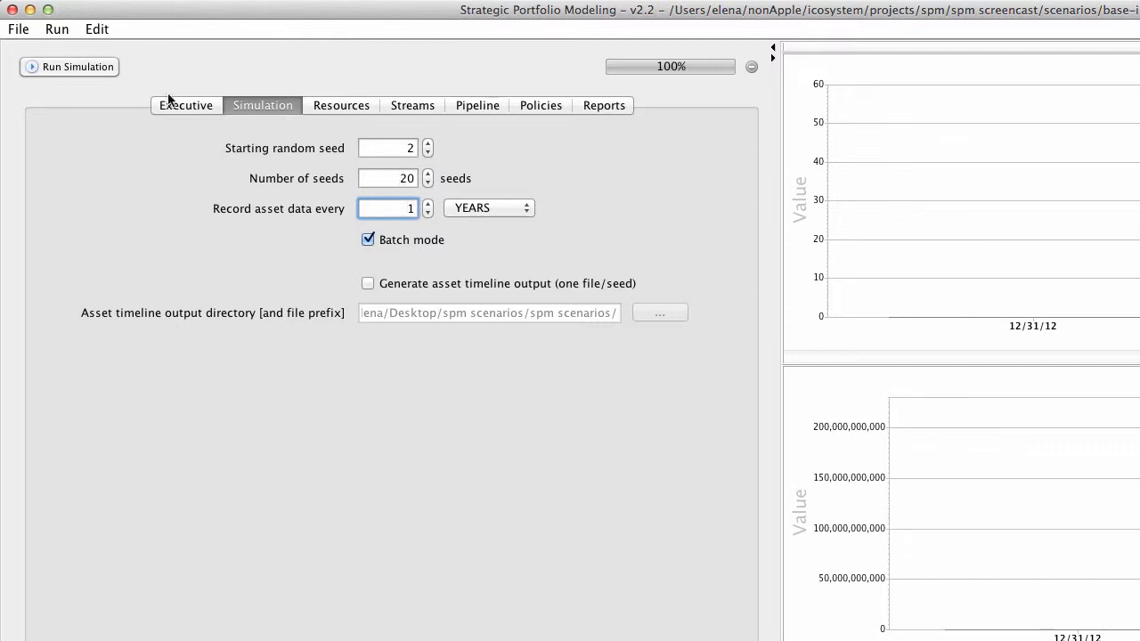
Step: Define a policy sweep named DealComp that includes both the 50-50 Deal and Do nothing shedding policies
left_click(58, 29)
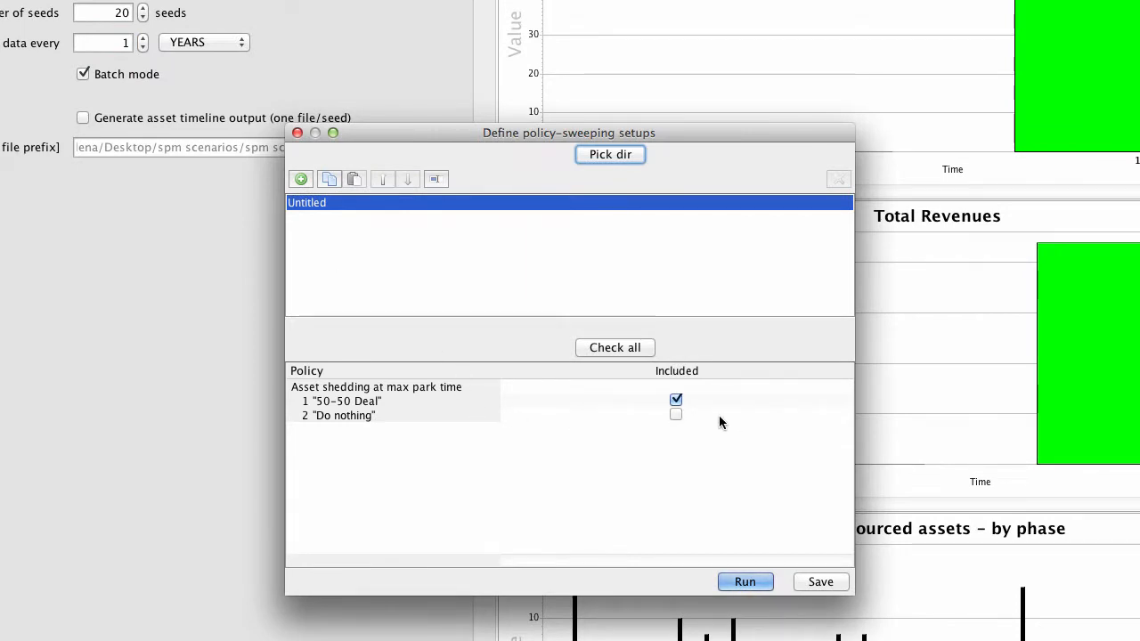
left_click(675, 415)
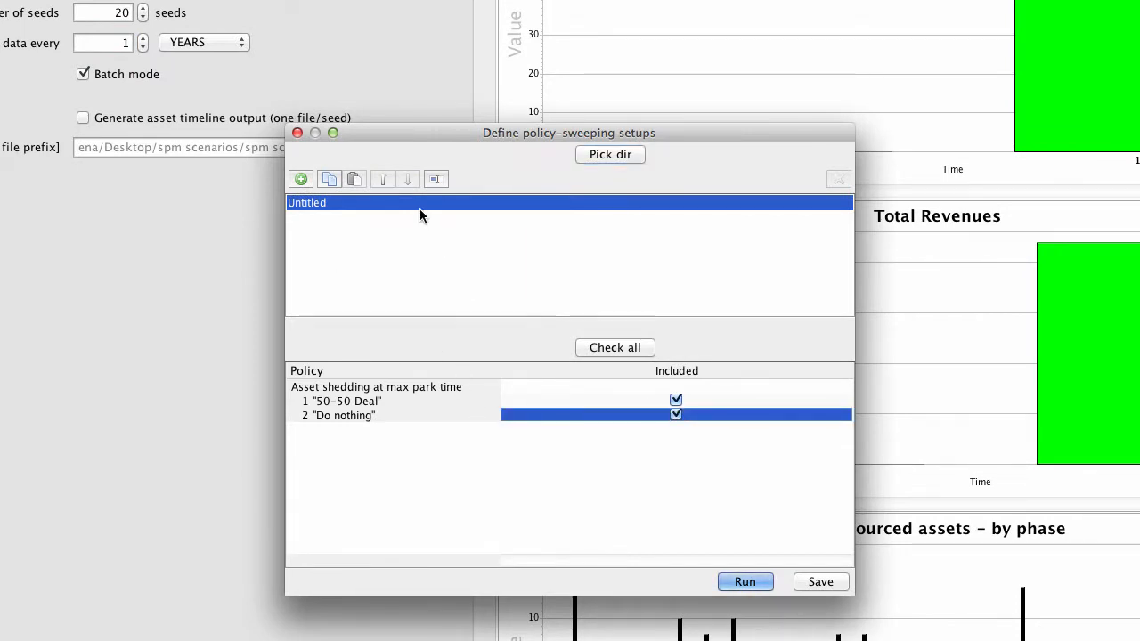
left_click(435, 179)
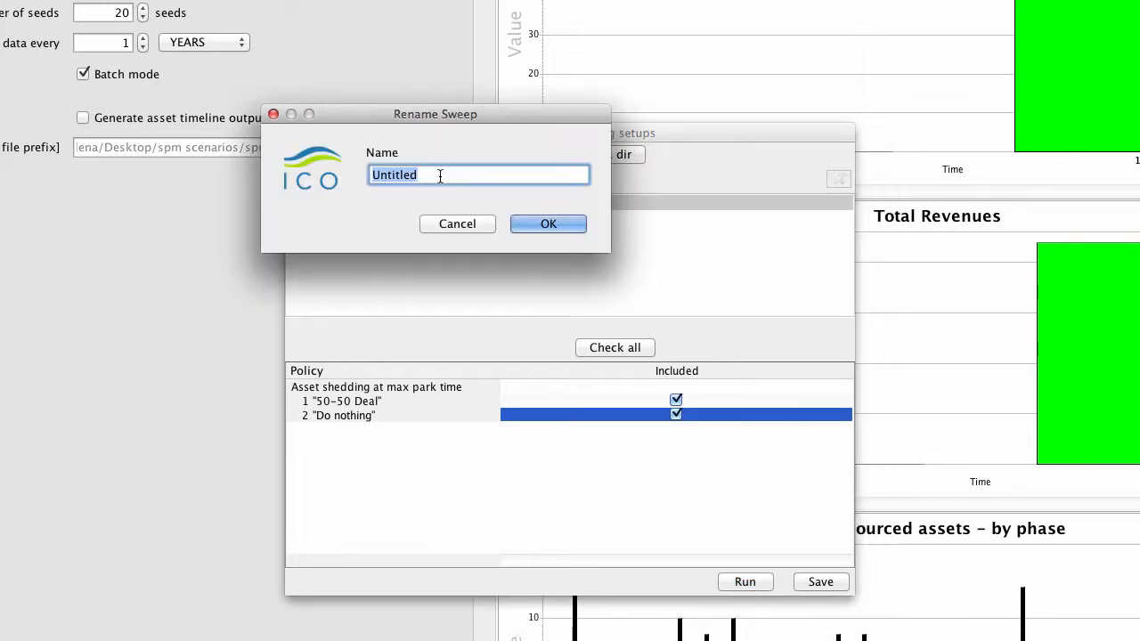
type("DealComp")
left_click(536, 222)
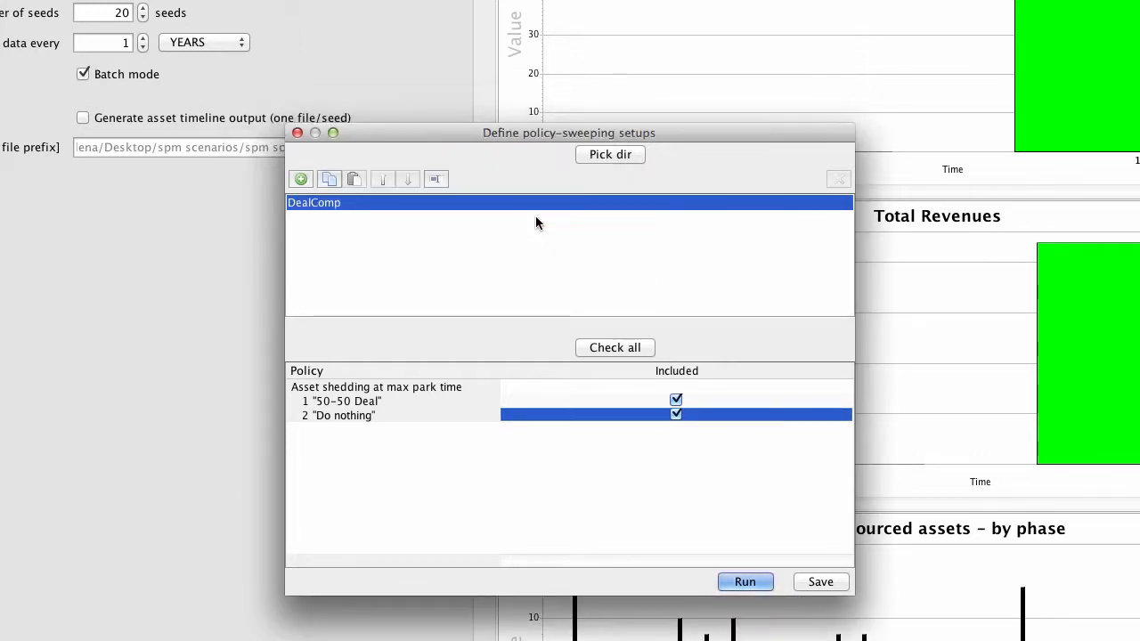
Step: Set the sweep's output directory to the strategies folder and run the DealComp sweep
left_click(596, 157)
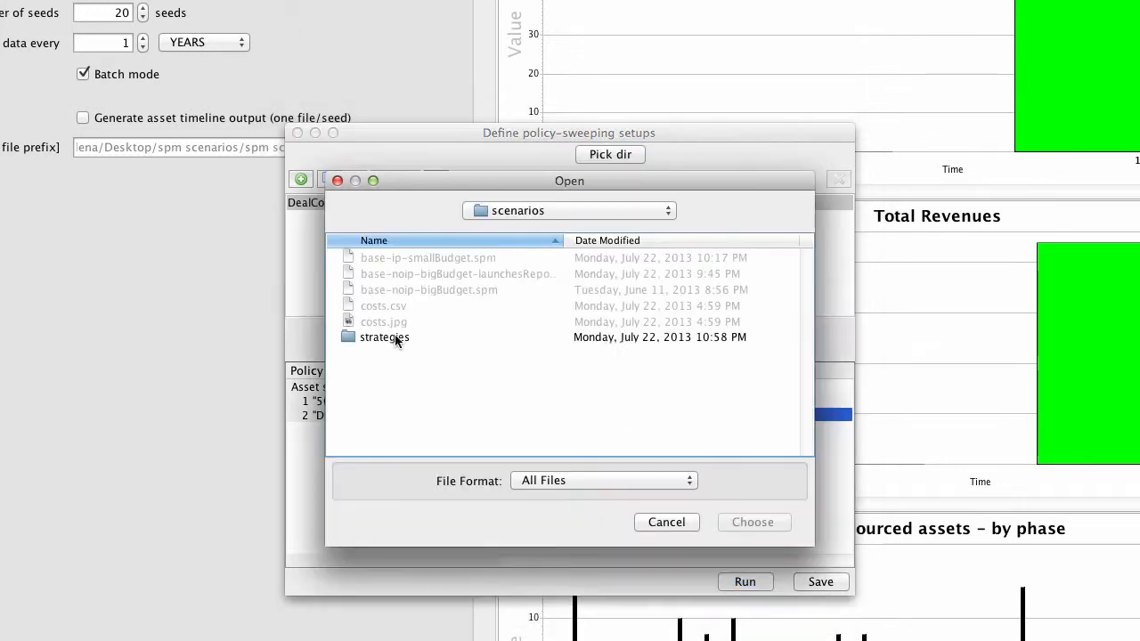
left_click(394, 336)
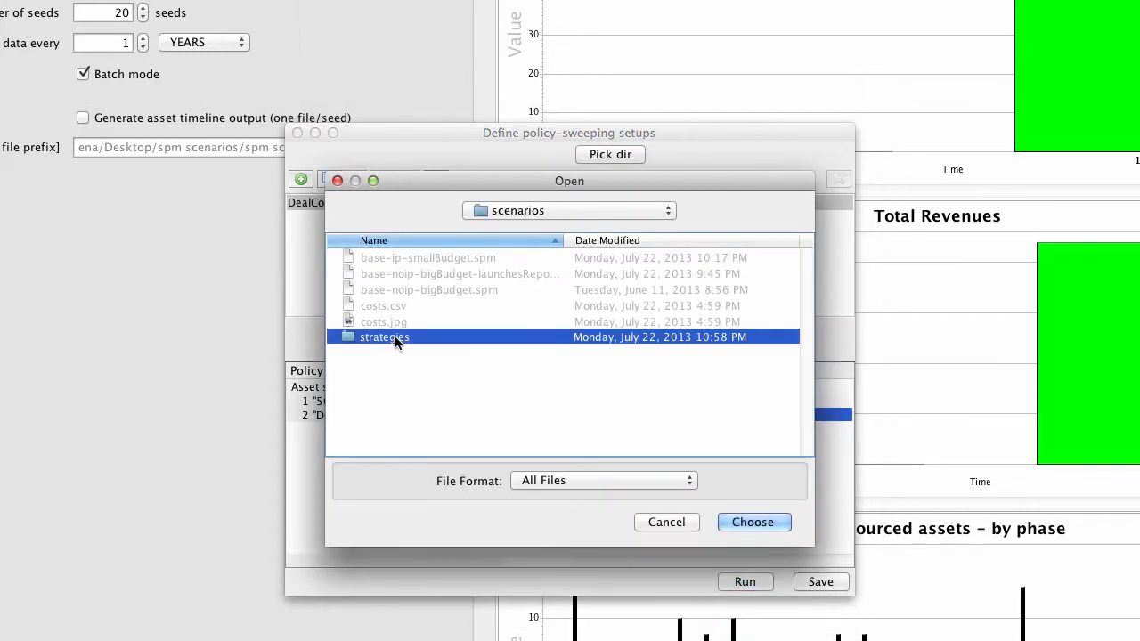
left_click(736, 521)
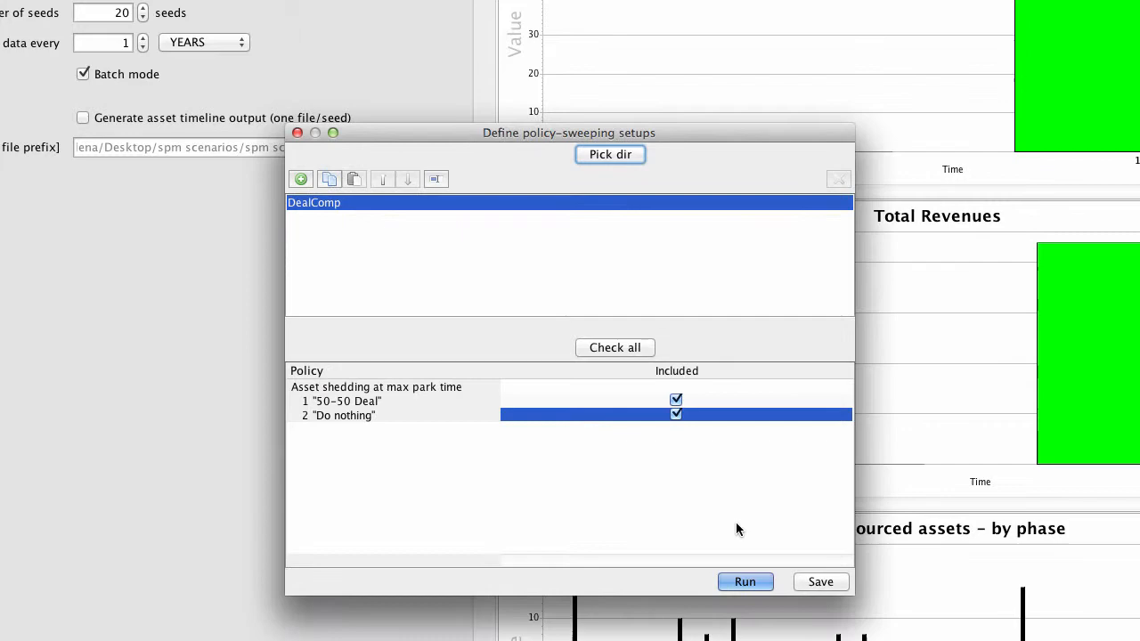
left_click(742, 580)
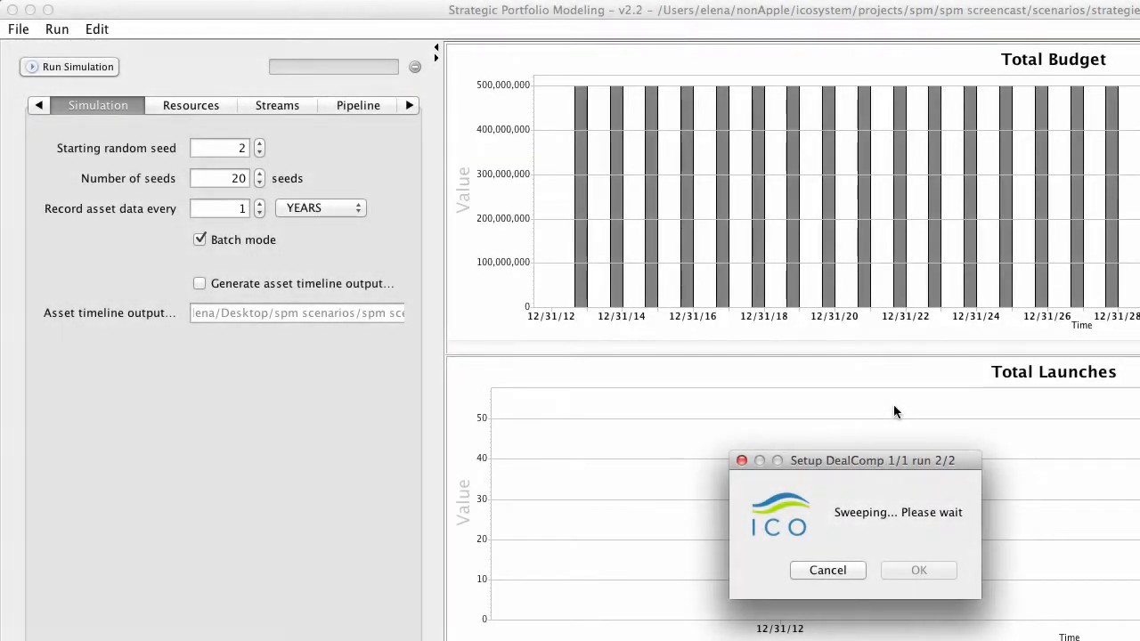
left_click(917, 571)
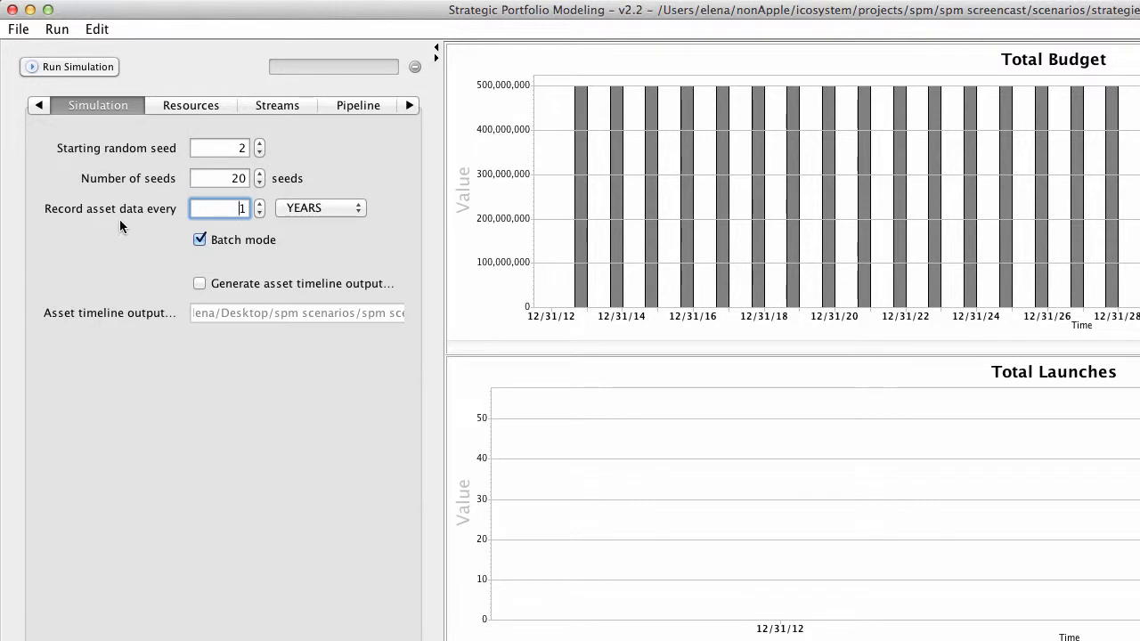
Step: Compare the saved scenarios 0.DealComp.0.results.spm, 0.DealComp.1.results.spm and opt-prWeights.spm from the strategies folder
left_click(51, 30)
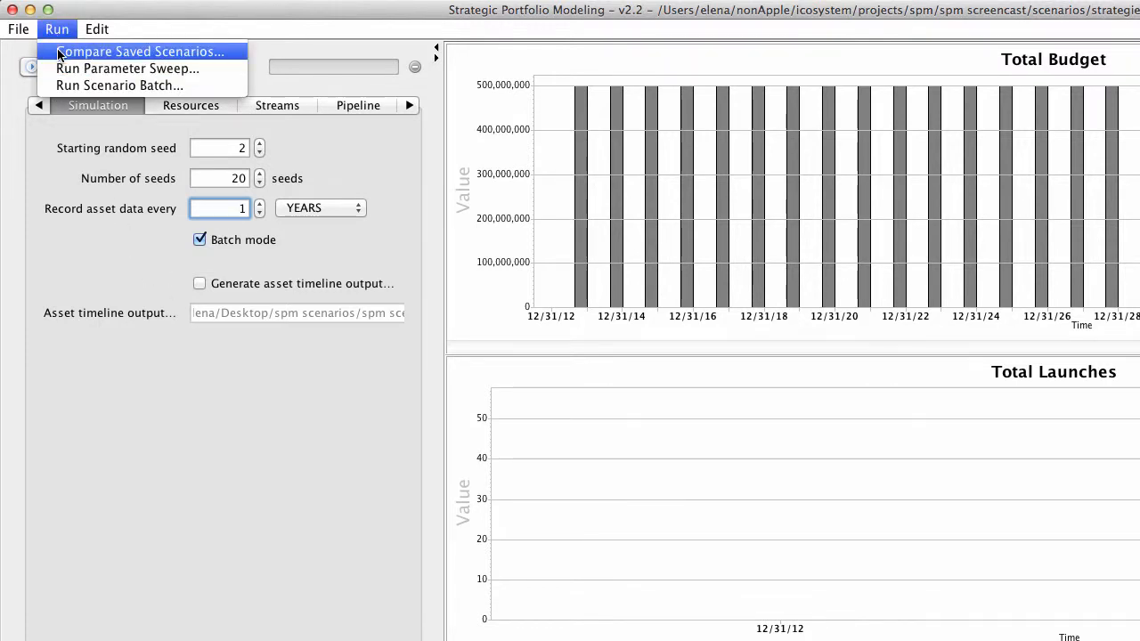
left_click(60, 54)
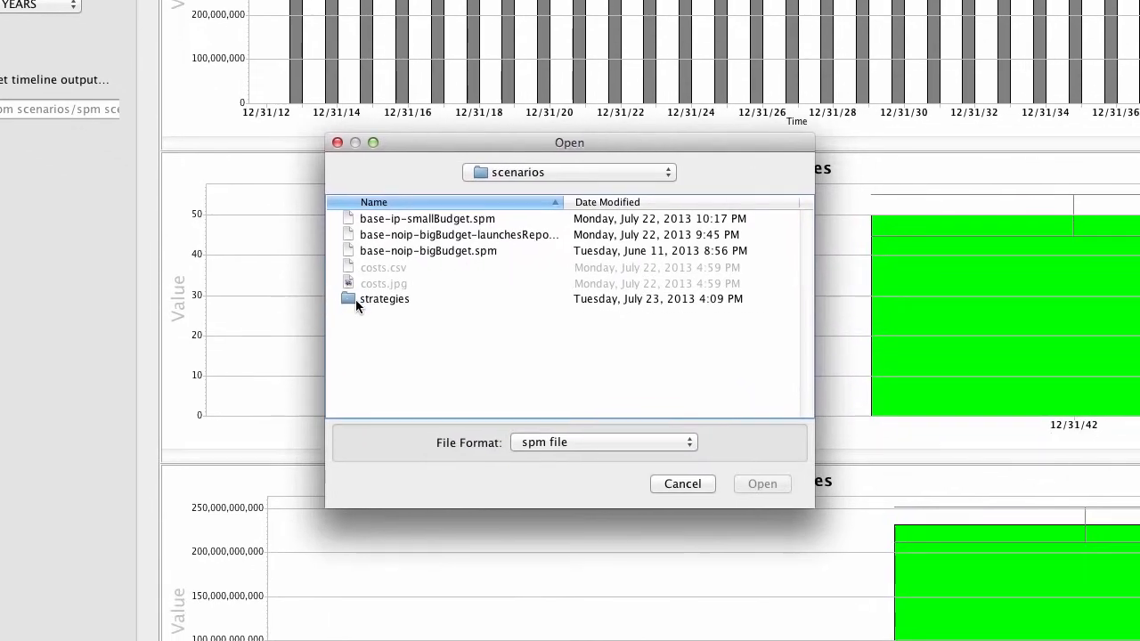
left_click(641, 509)
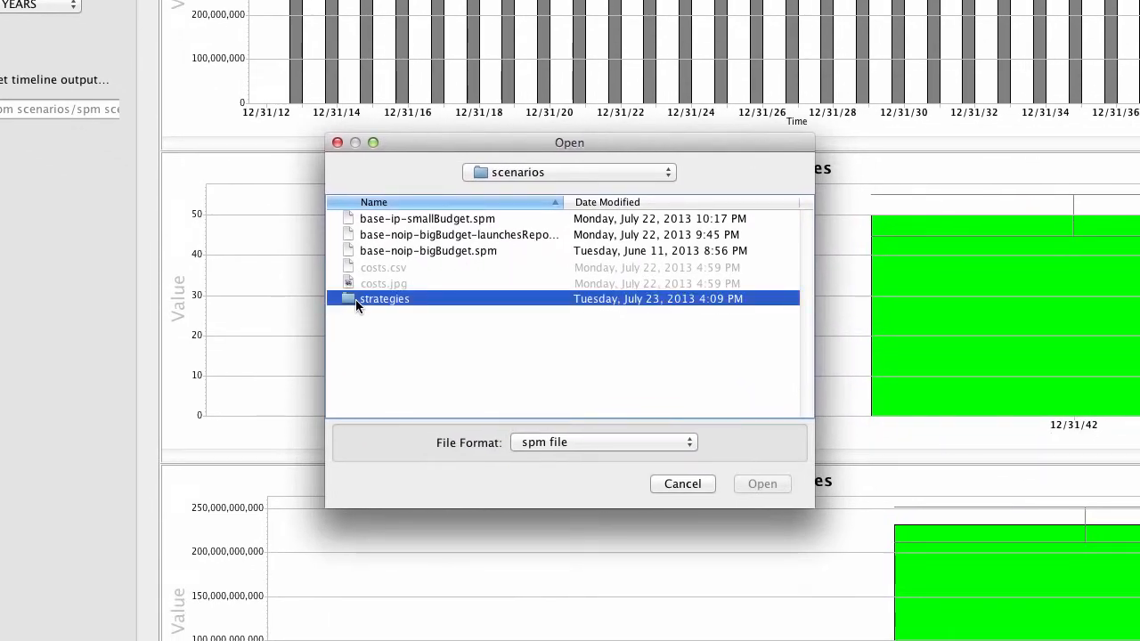
double_click(355, 299)
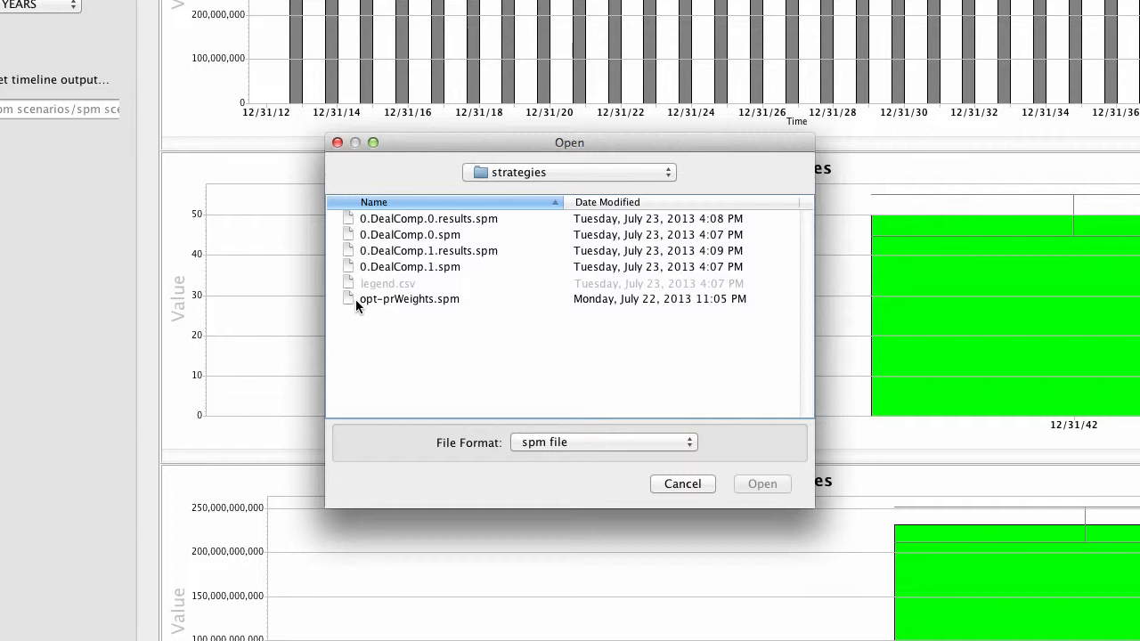
left_click(431, 223)
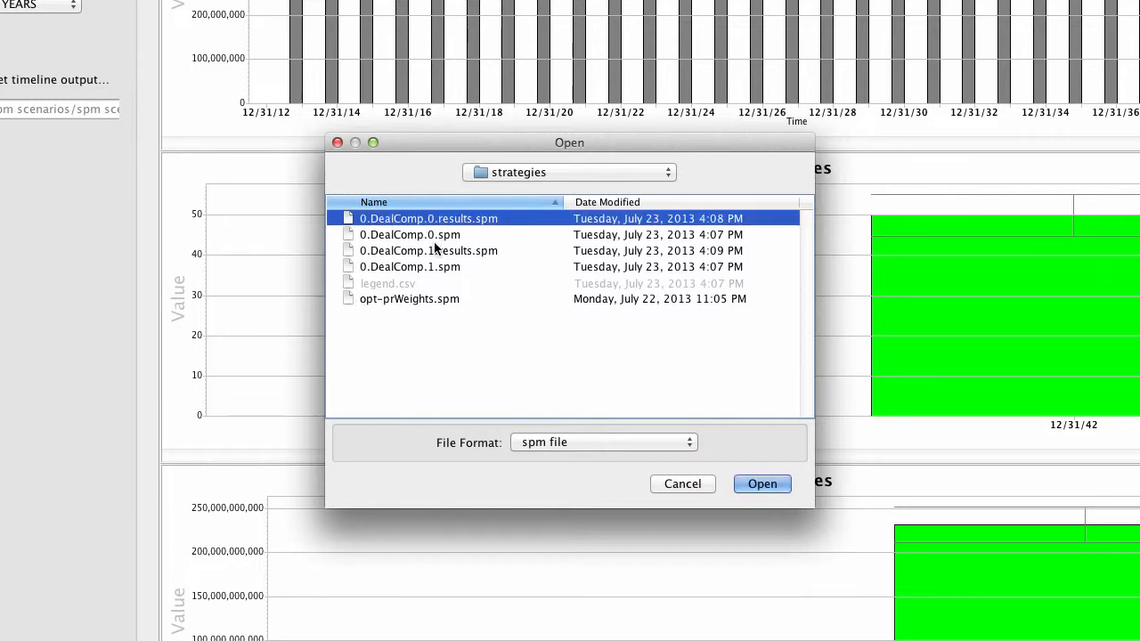
left_click(438, 250, "super")
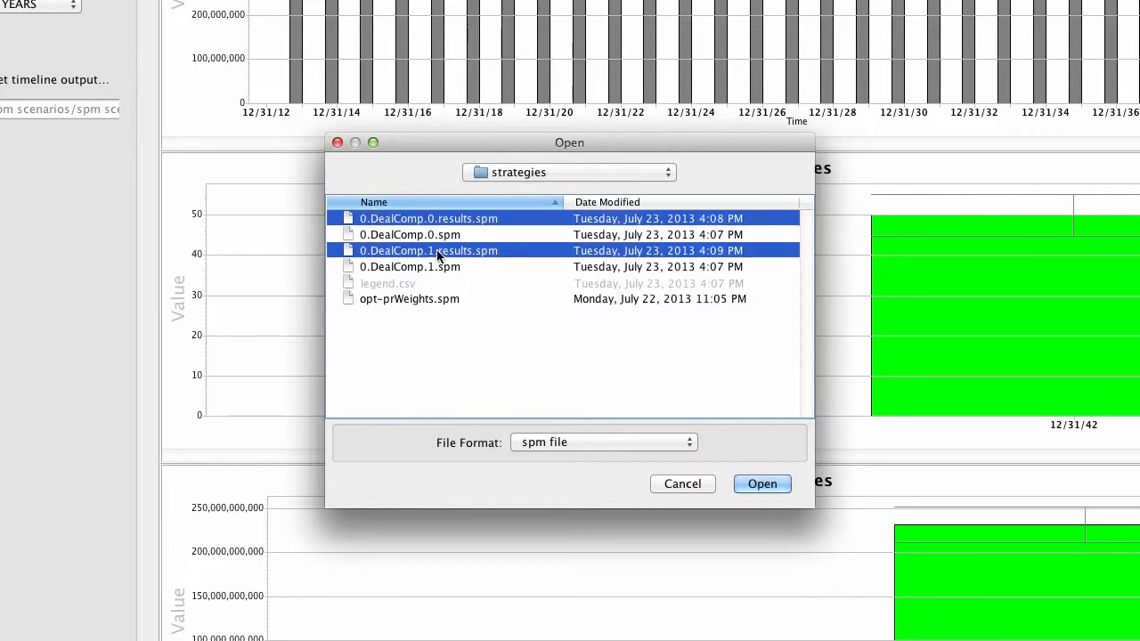
left_click(421, 299, "super")
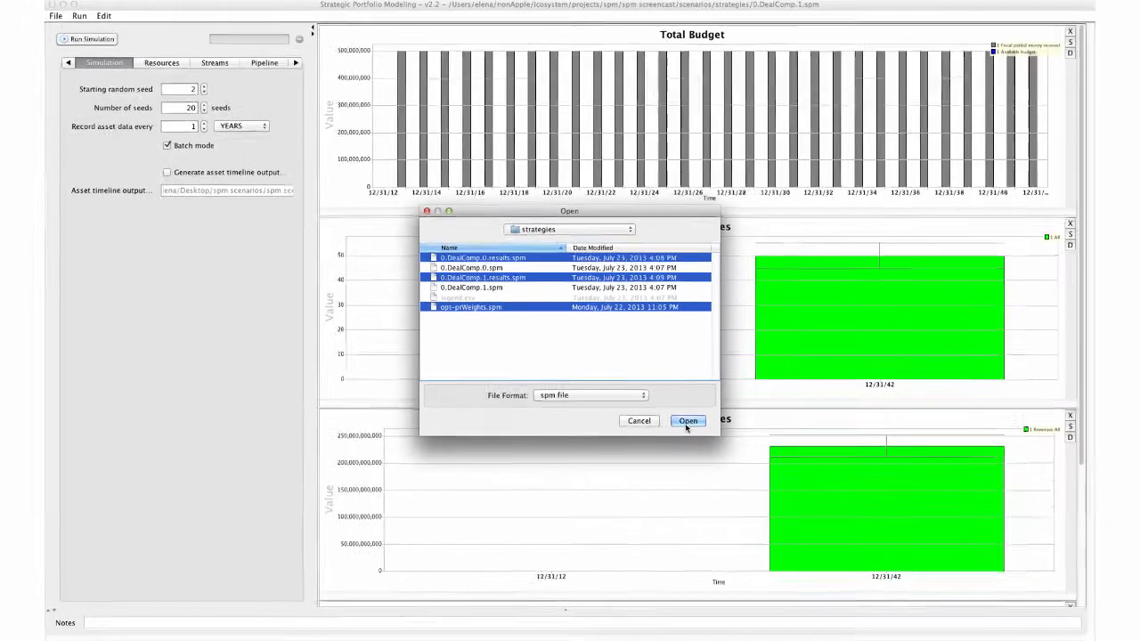
left_click(763, 484)
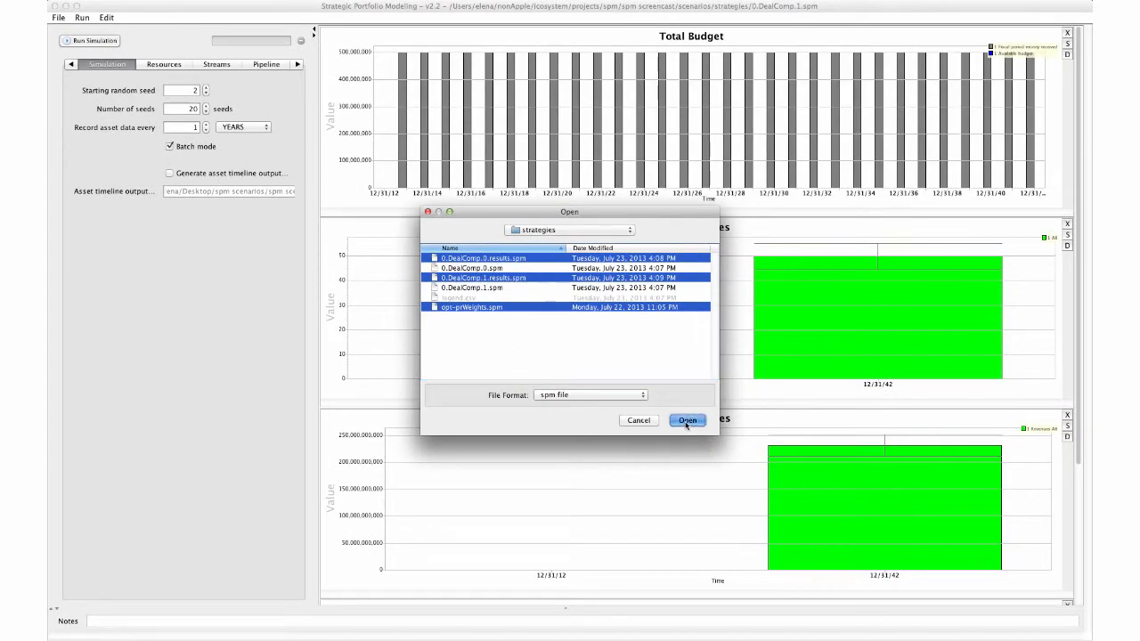
Step: Preview legend.csv from the strategies folder in Finder
left_click(314, 32)
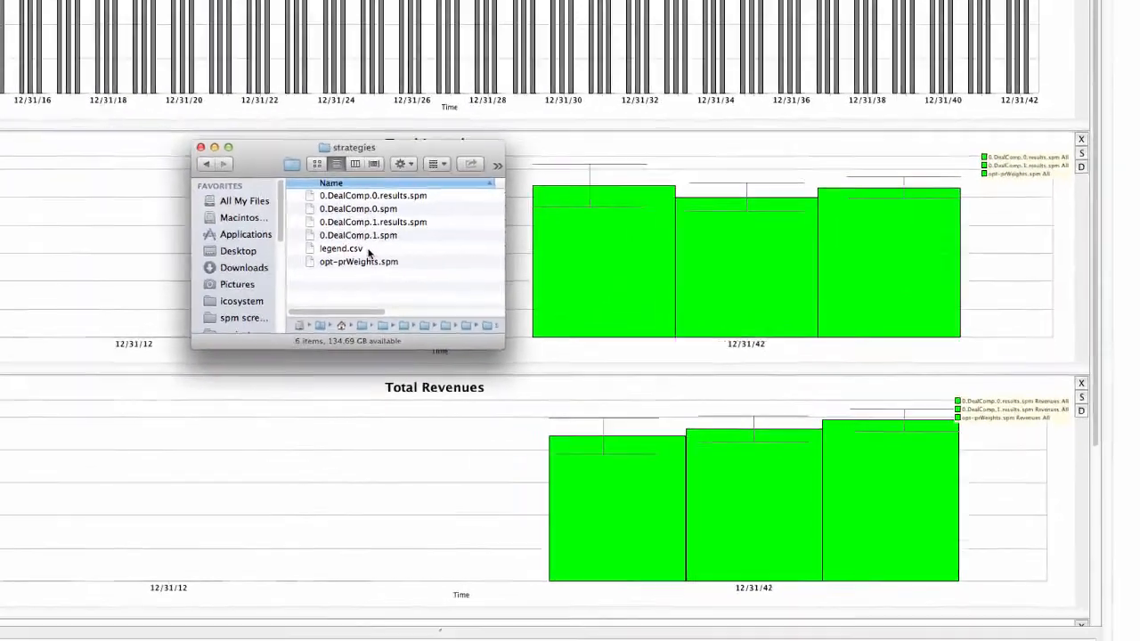
left_click(186, 168)
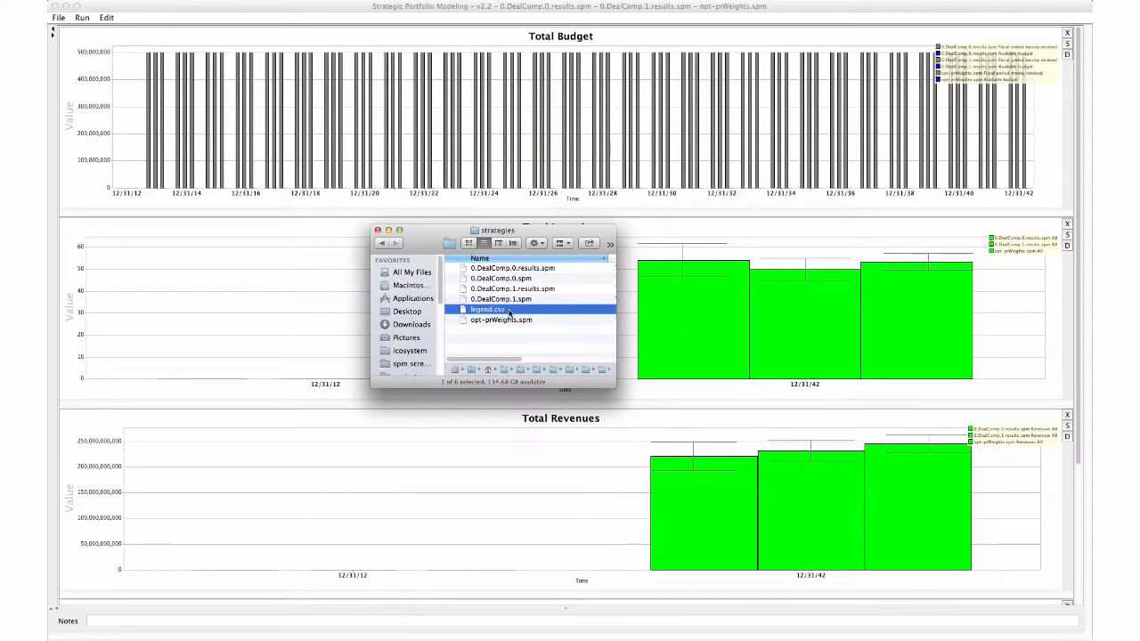
key("space")
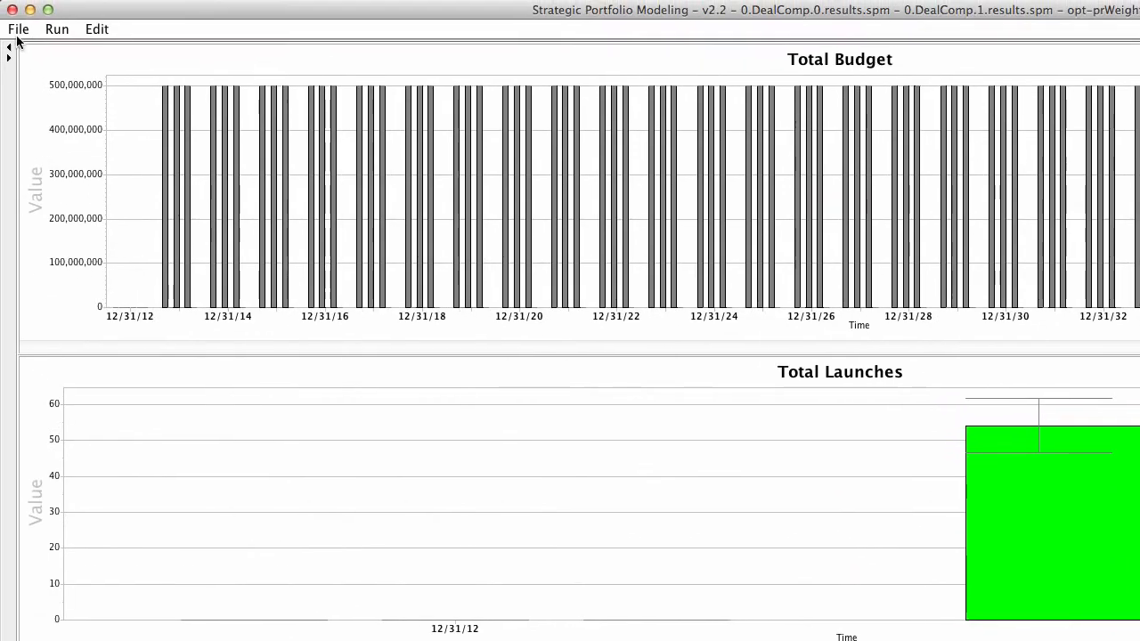
Step: Load 0.DealComp.0.results.spm and add an expert trigger parentStreamName() == "Alimentary/Metabolism (MET)" to its Sell rule
left_click(18, 29)
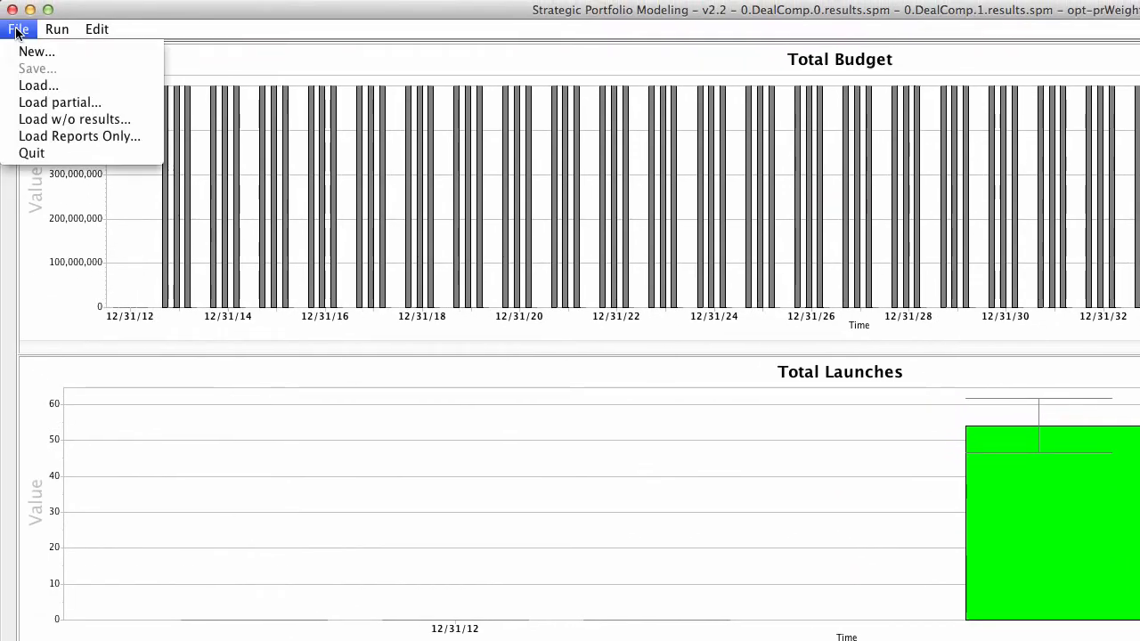
left_click(33, 85)
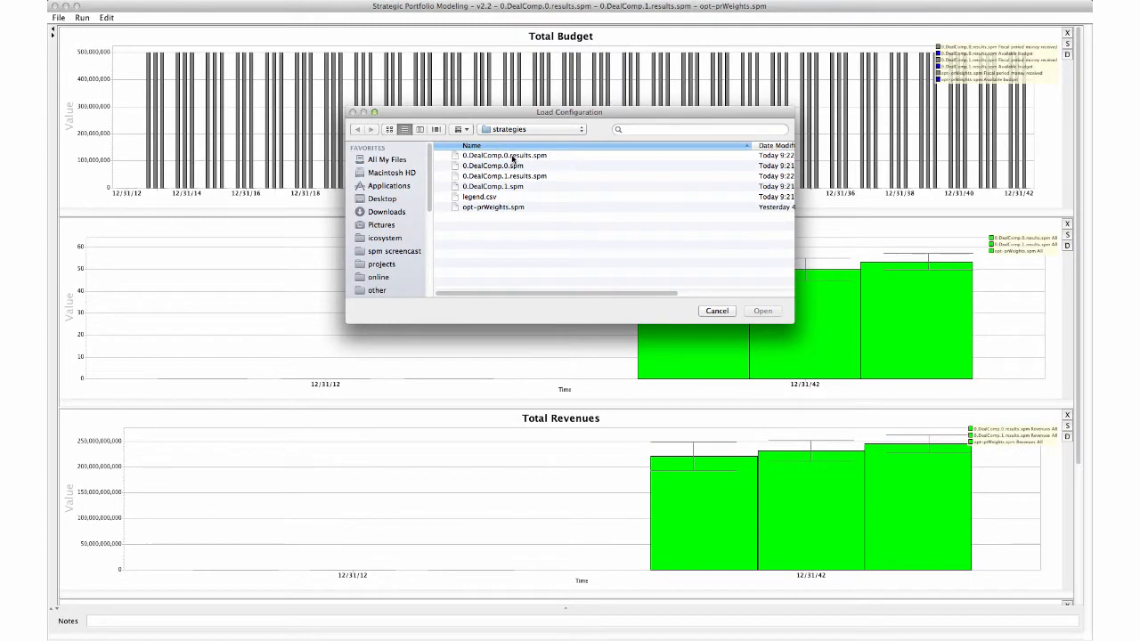
double_click(513, 158)
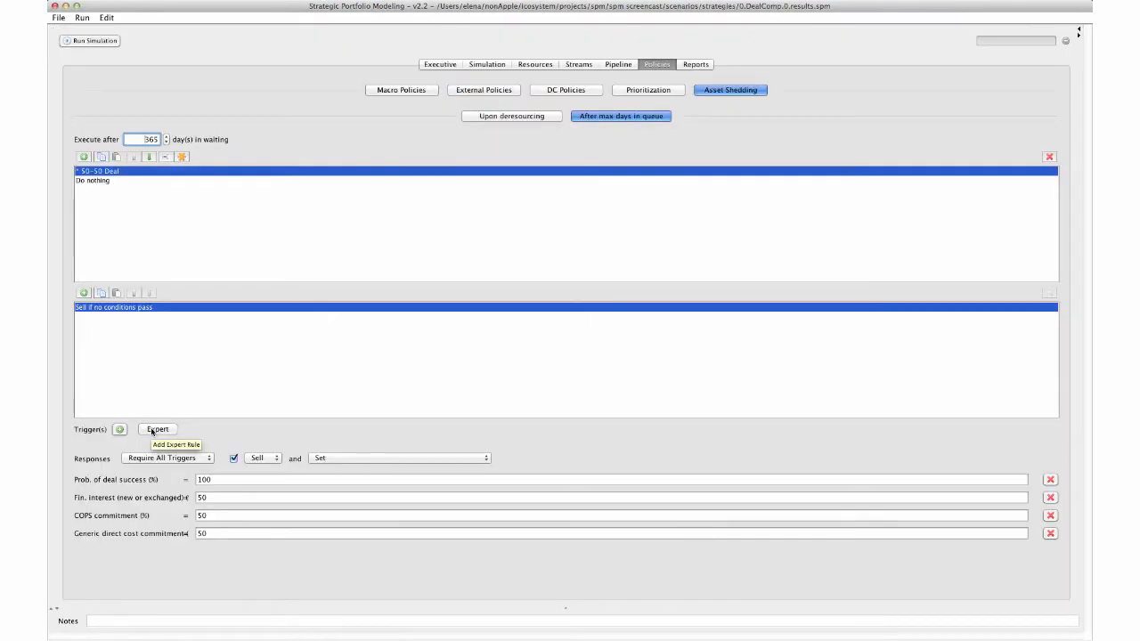
left_click(157, 429)
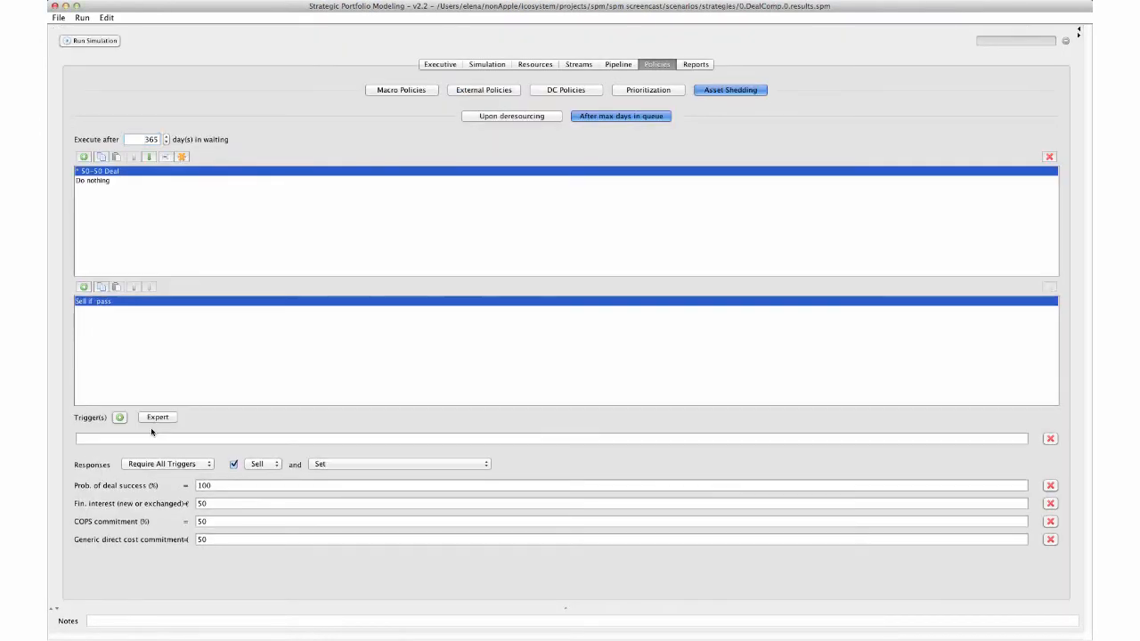
key("ctrl+alt+v")
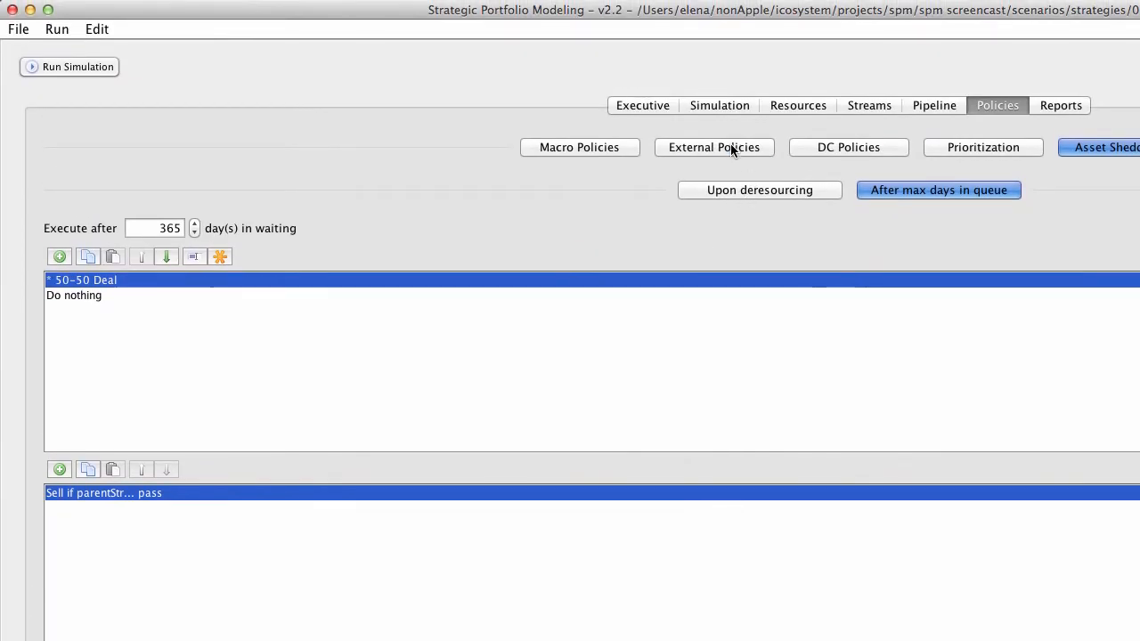
Step: Browse the External, DC and Macro policy sections, including the DC development phase options
left_click(730, 148)
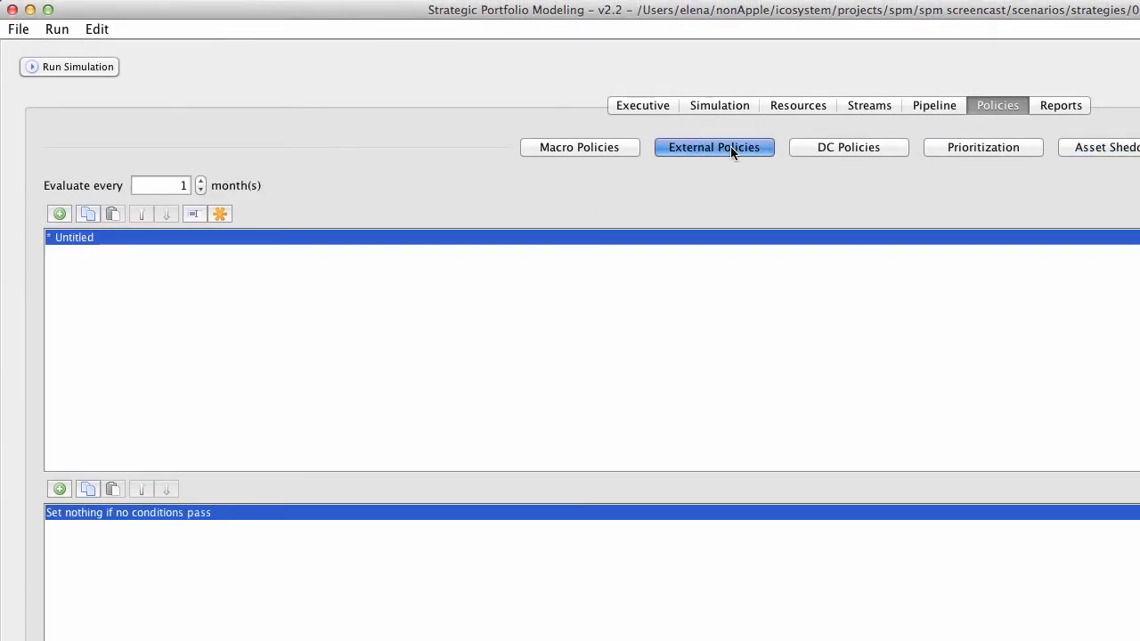
left_click(880, 150)
left_click(900, 180)
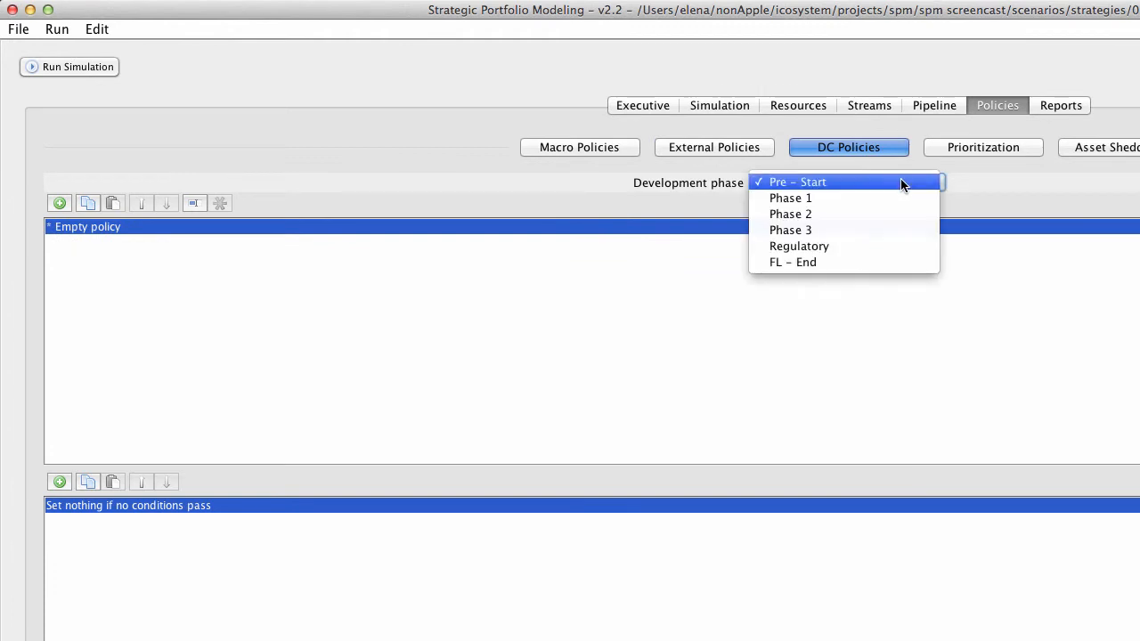
left_click(990, 201)
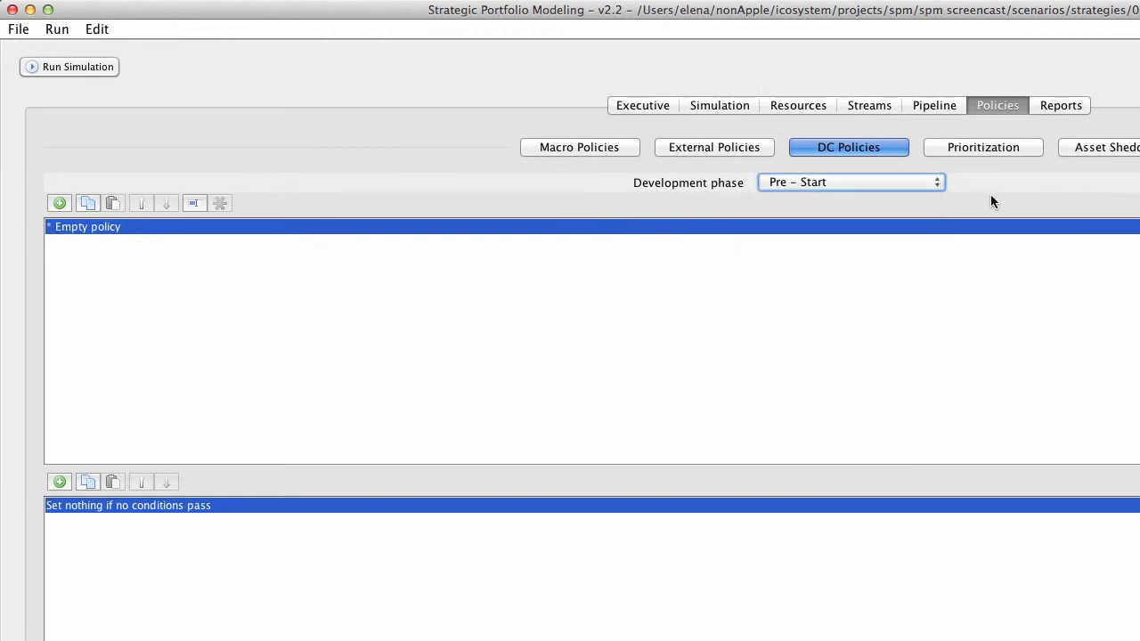
left_click(573, 146)
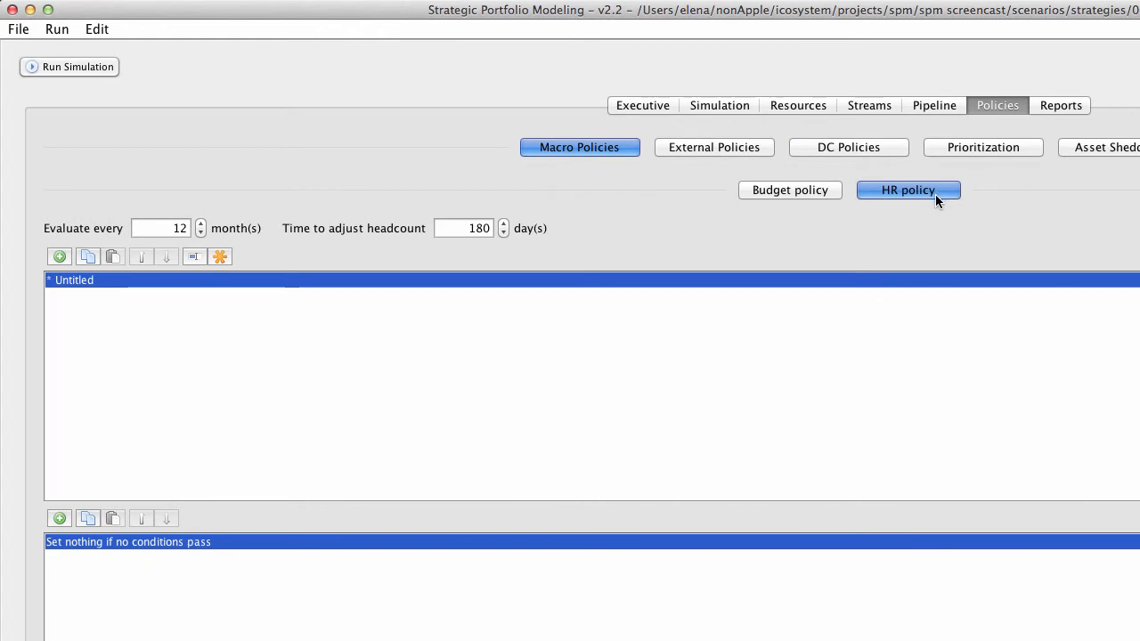
Step: Set the budget policy's default response to a budget of 500 * 1000000 * 1.05 ^ (y-1)
left_click(783, 190)
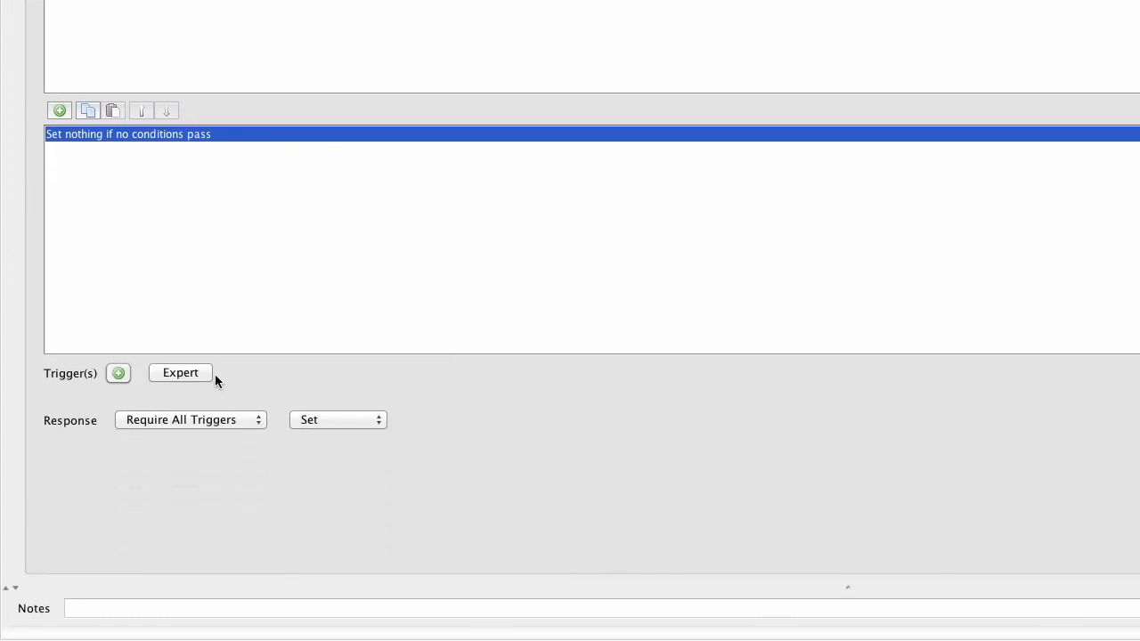
left_click(330, 423)
left_click(330, 436)
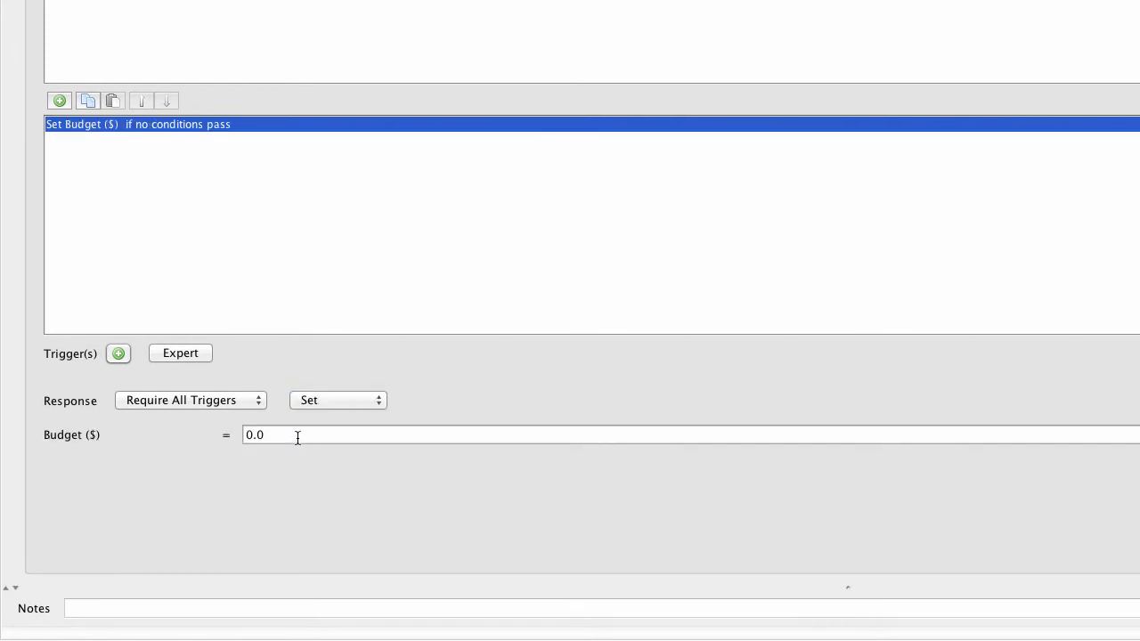
left_click(295, 435)
type("500 * 1000000 * 1.05 ^ (y-1)")
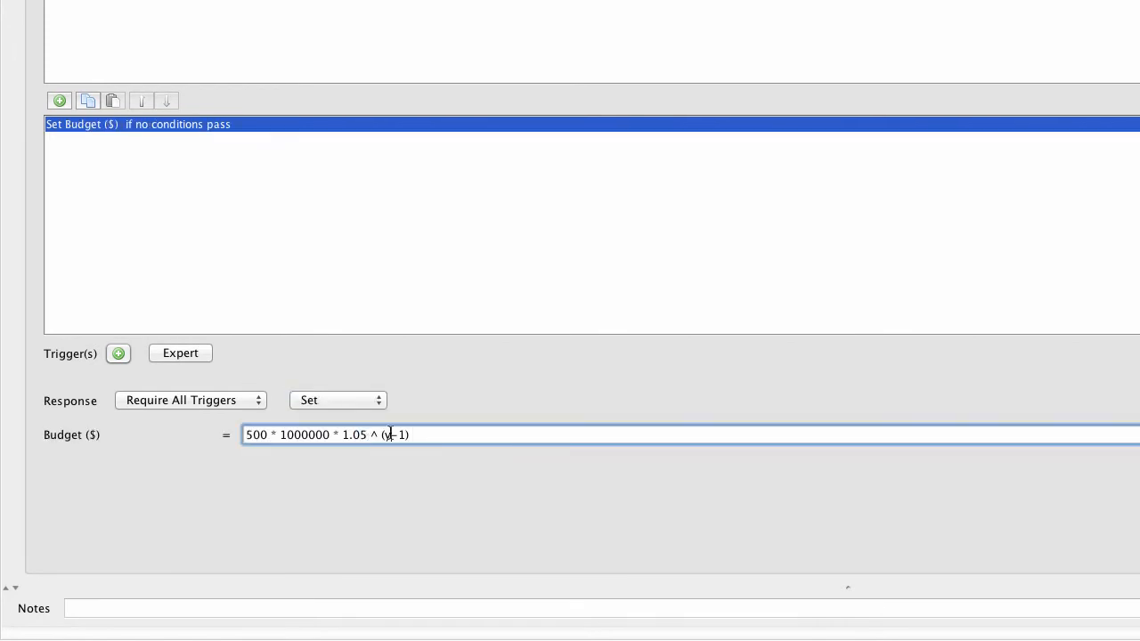
Step: Add a trigger PF_SIZE ≥ 200 to the budget policy's default rule
left_click(118, 354)
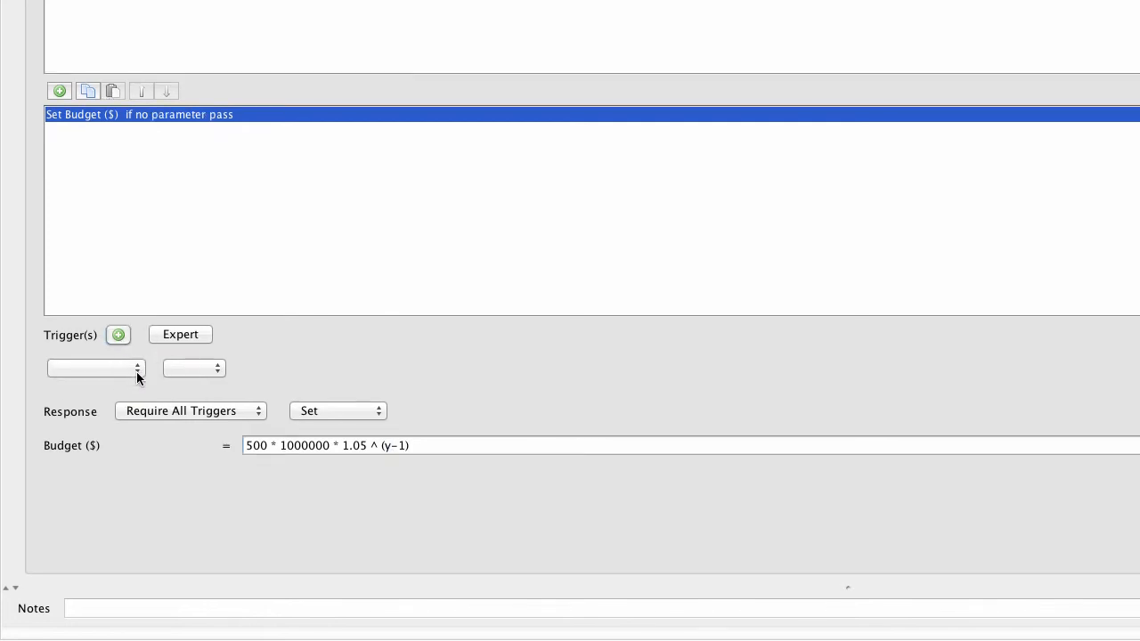
left_click(137, 371)
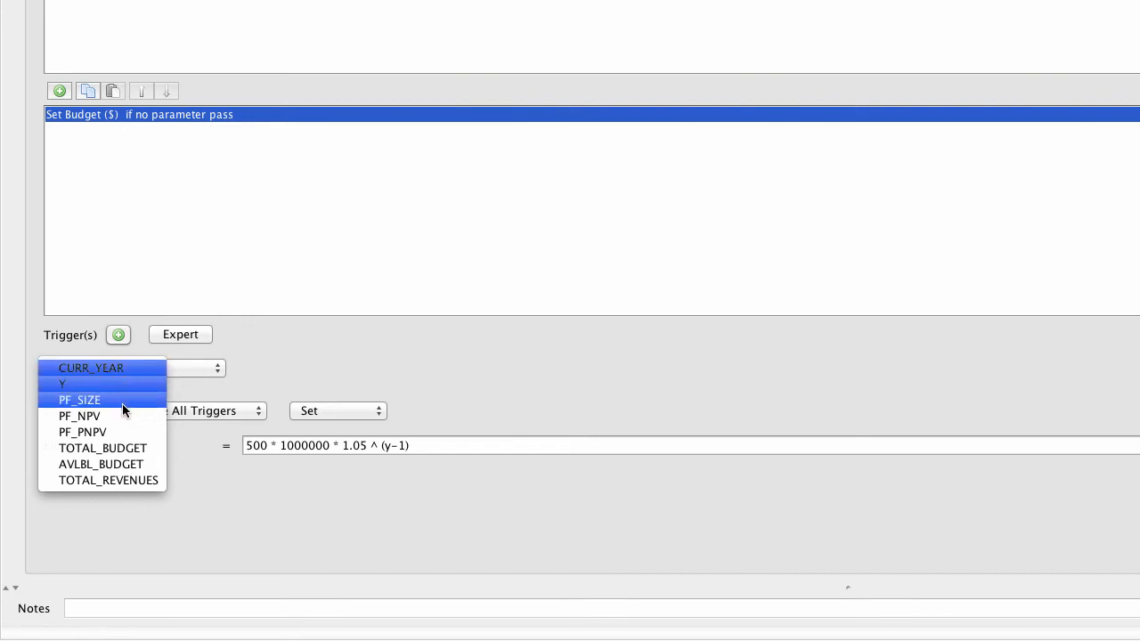
left_click(122, 402)
left_click(221, 372)
left_click(202, 367)
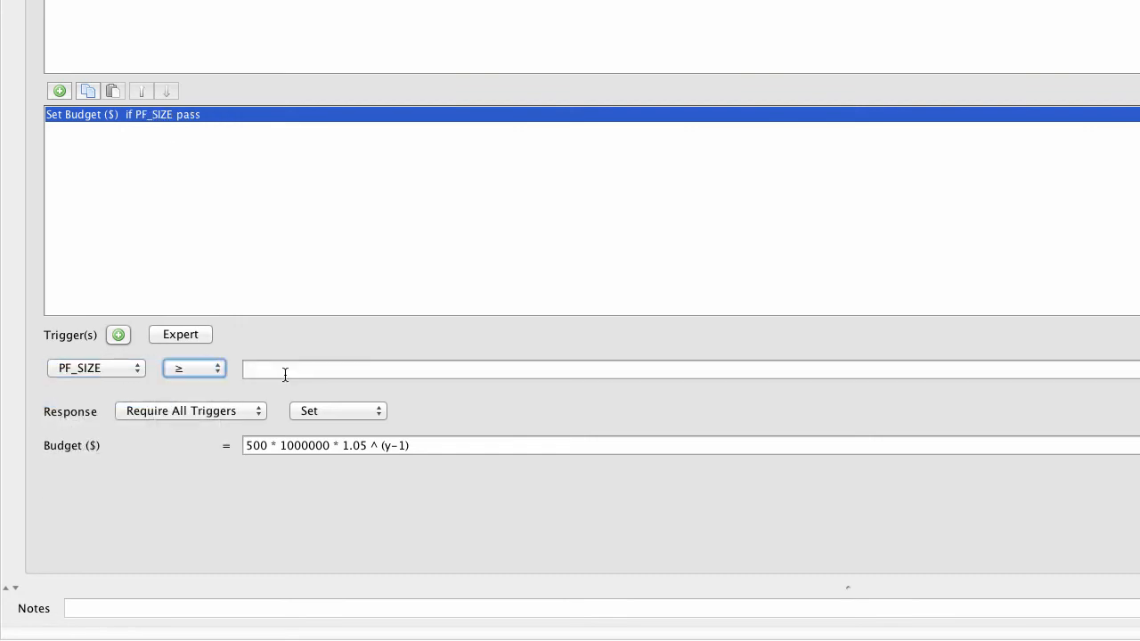
left_click(284, 374)
type("200")
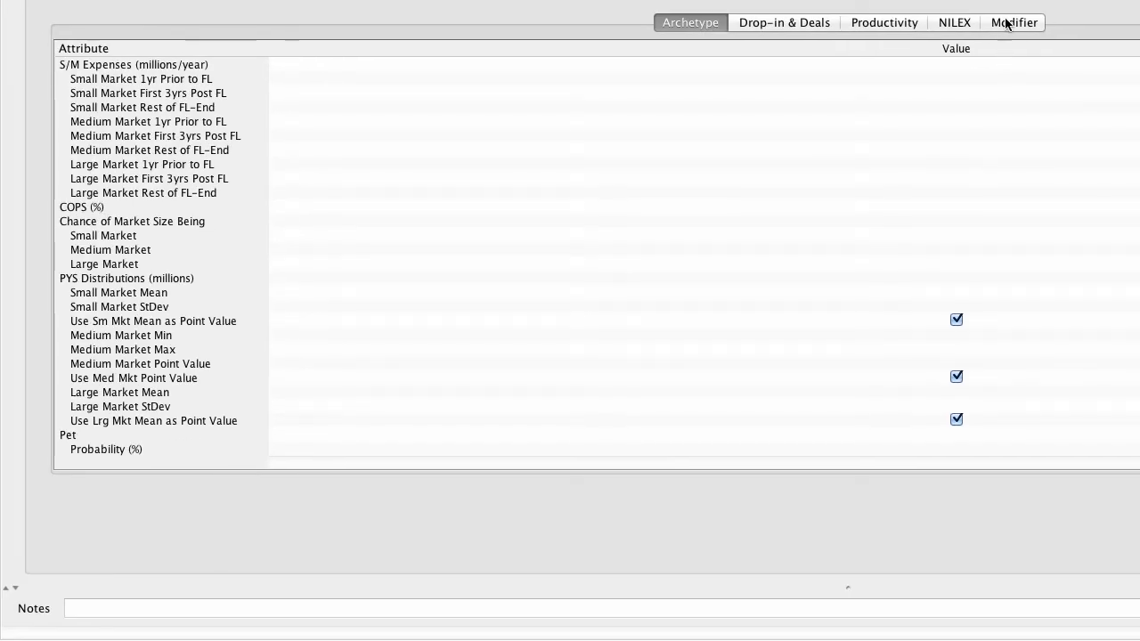
Step: Open the Modifier policy and add a new trigger to its default rule, browsing the response and parameter options
left_click(1008, 24)
left_click(529, 346)
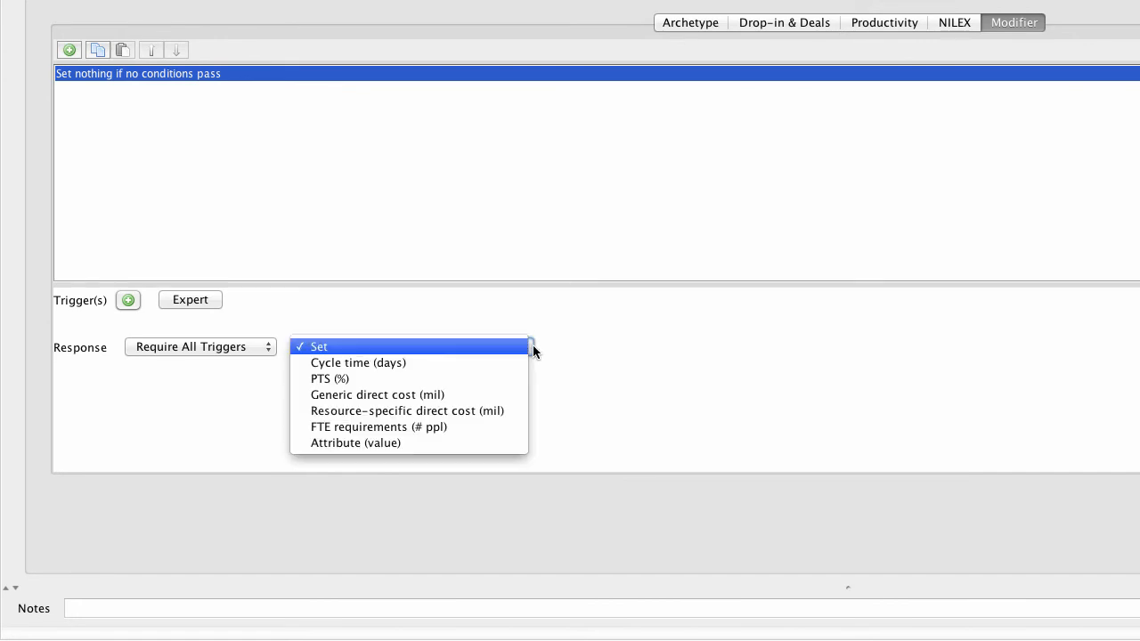
left_click(531, 347)
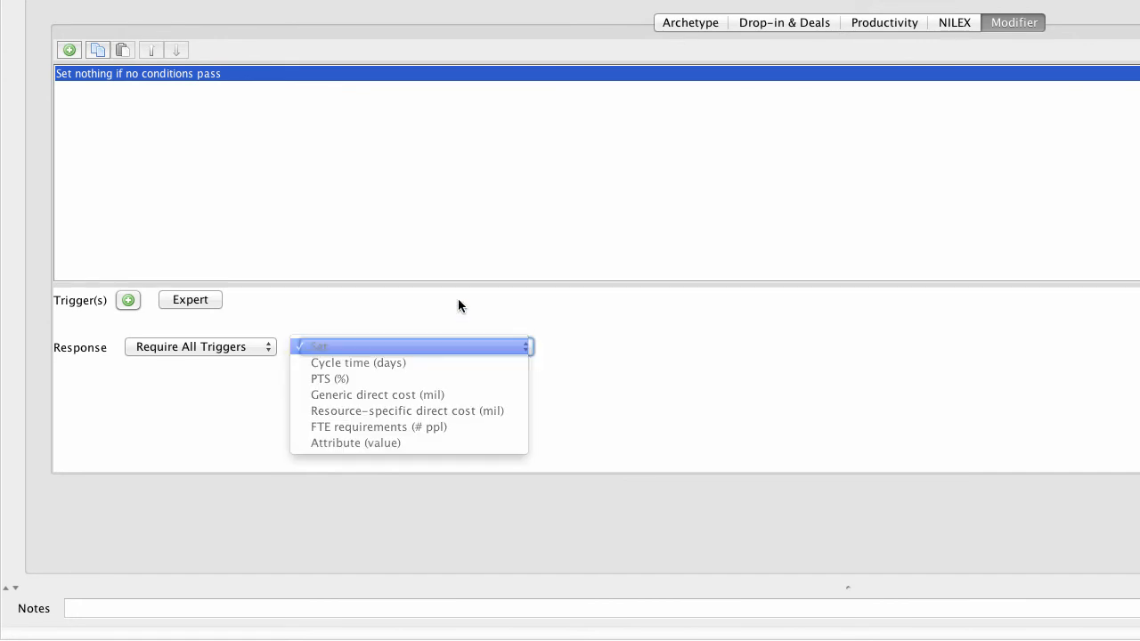
left_click(125, 301)
left_click(145, 317)
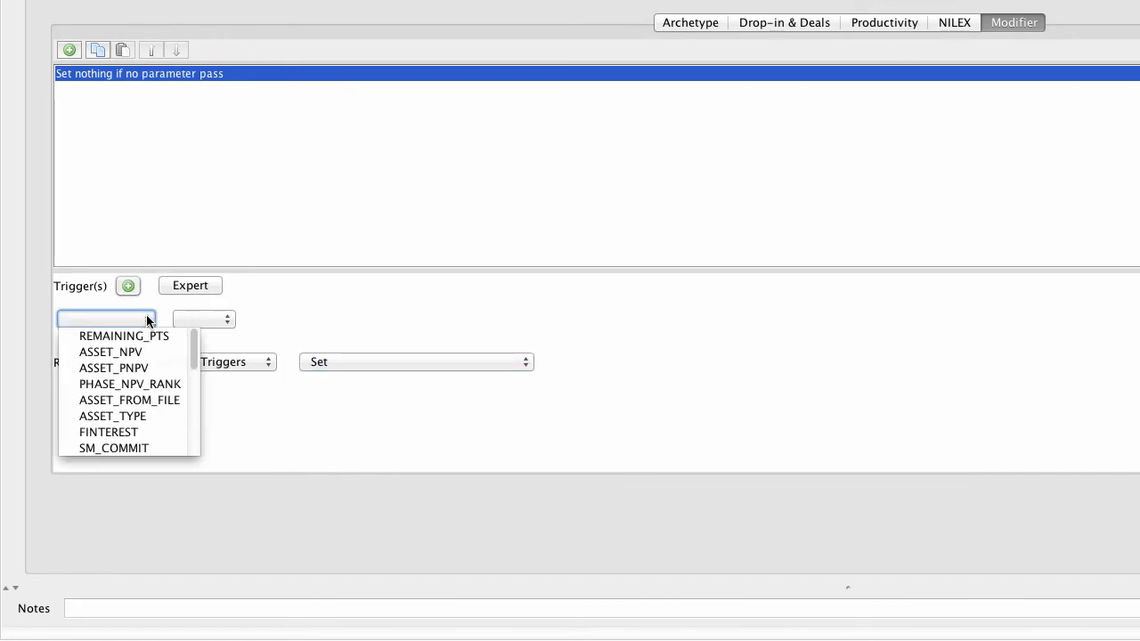
left_click(310, 282)
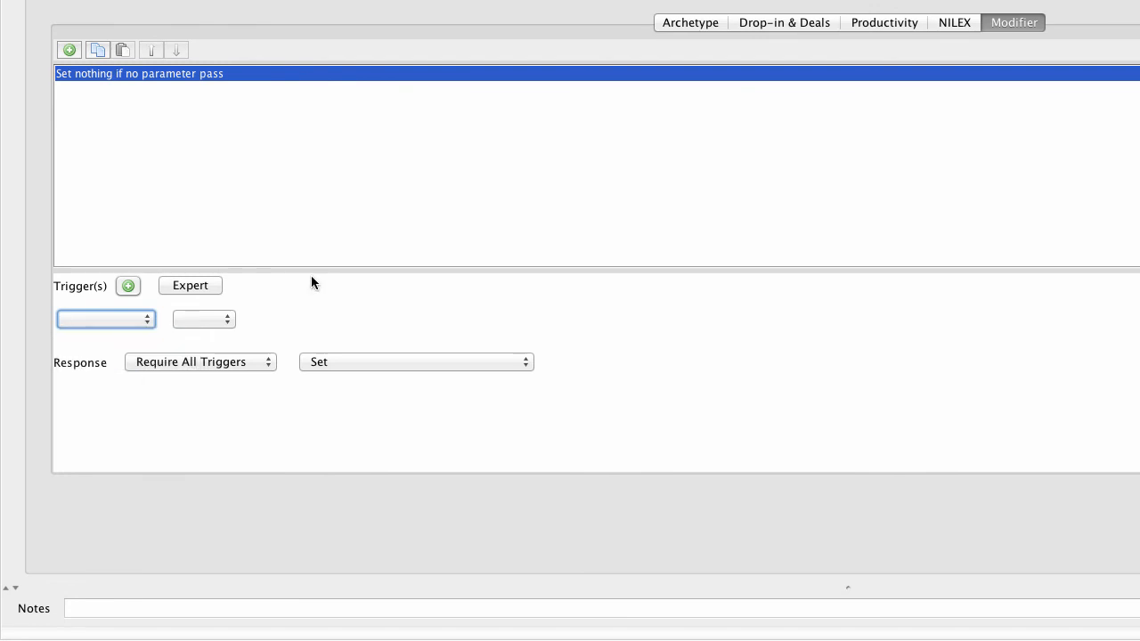